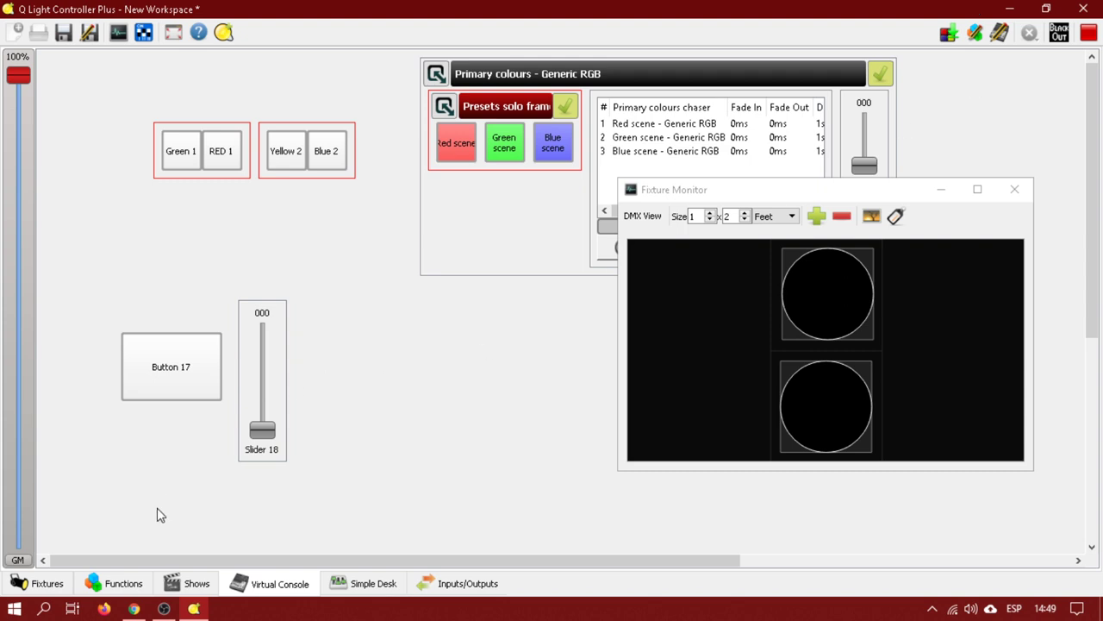
- Examine the two Generic RGB fixtures in Universe 1 and their placement in the Fixture Monitor
left_click(34, 583)
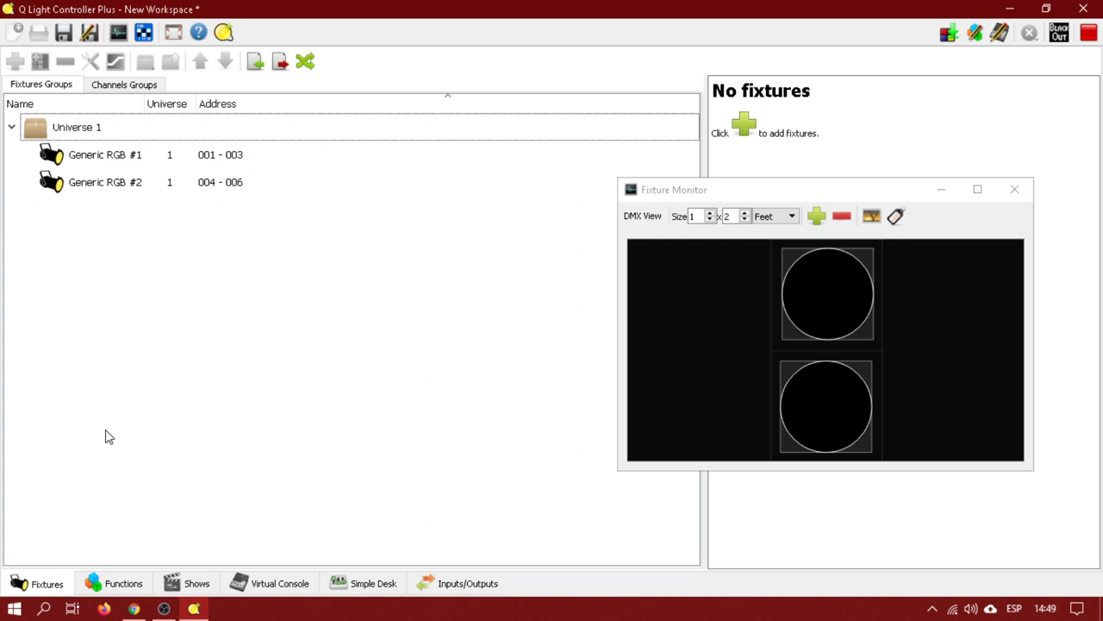
left_click(134, 608)
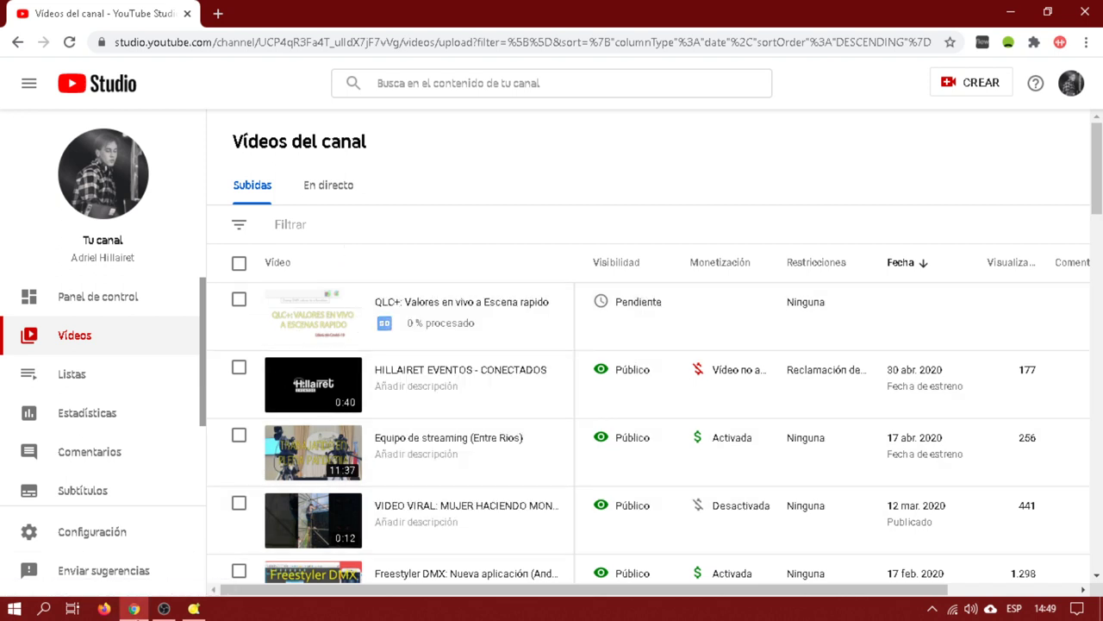
left_click(193, 609)
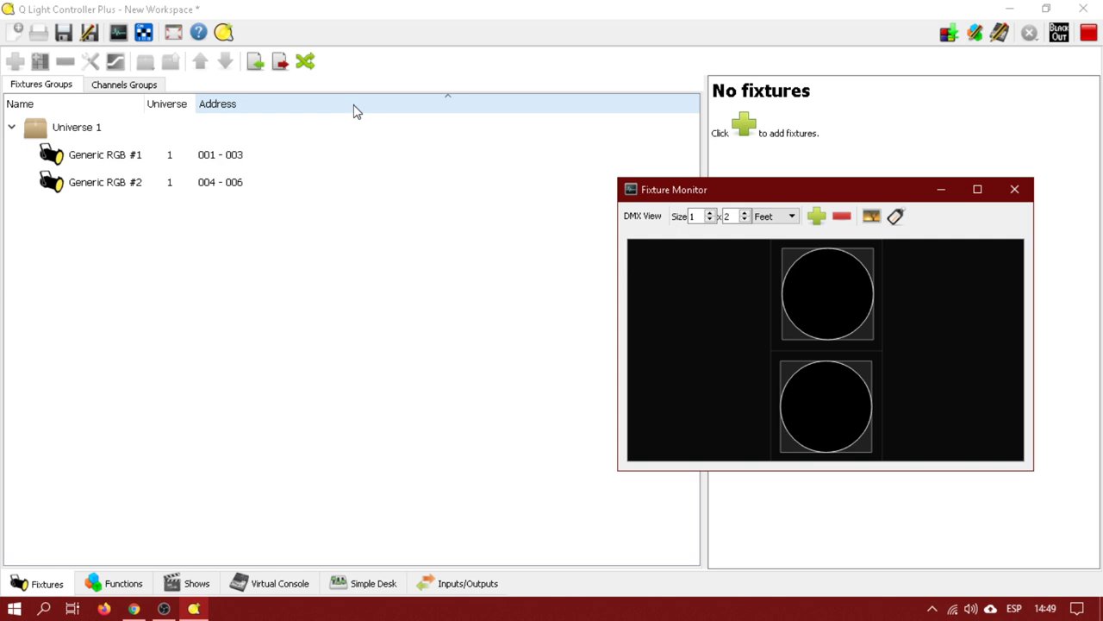
left_click(341, 232)
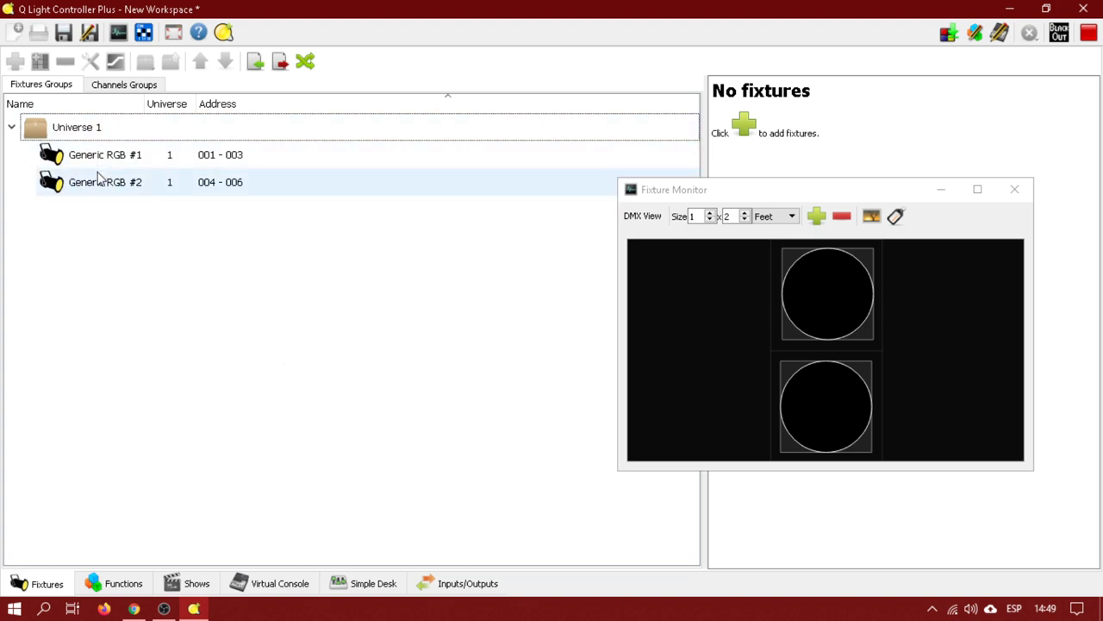
left_click(831, 293)
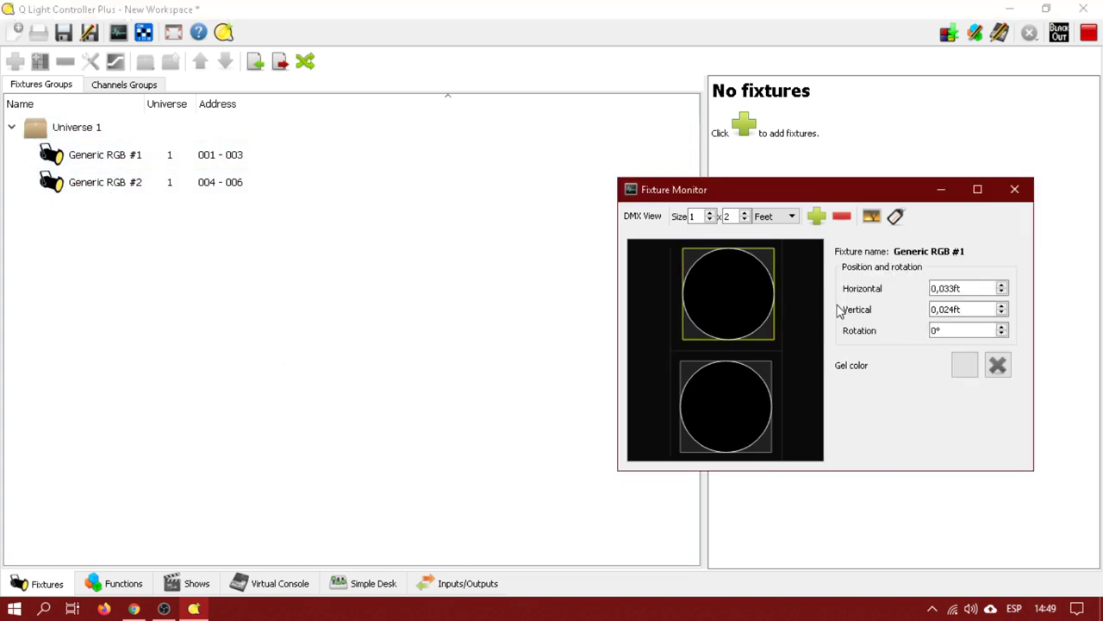
left_click(769, 388)
left_click(761, 328)
left_click(666, 353)
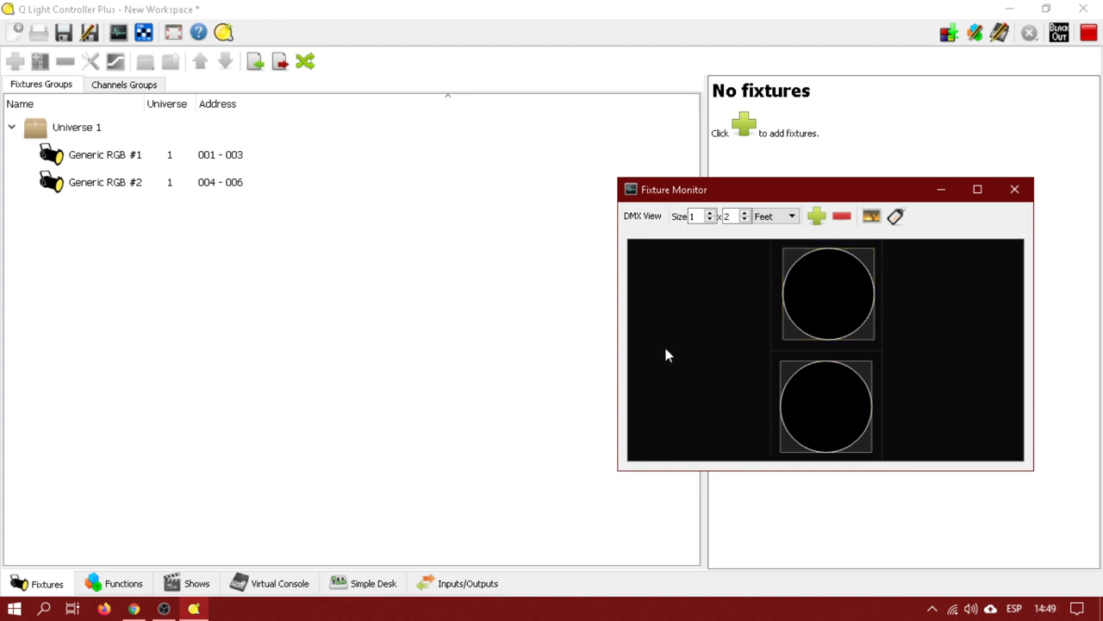
- Examine the existing scenes in the function list, including Blue 2, Blue scene - Generic RGB, Green 1 and Yellow 2
double_click(123, 582)
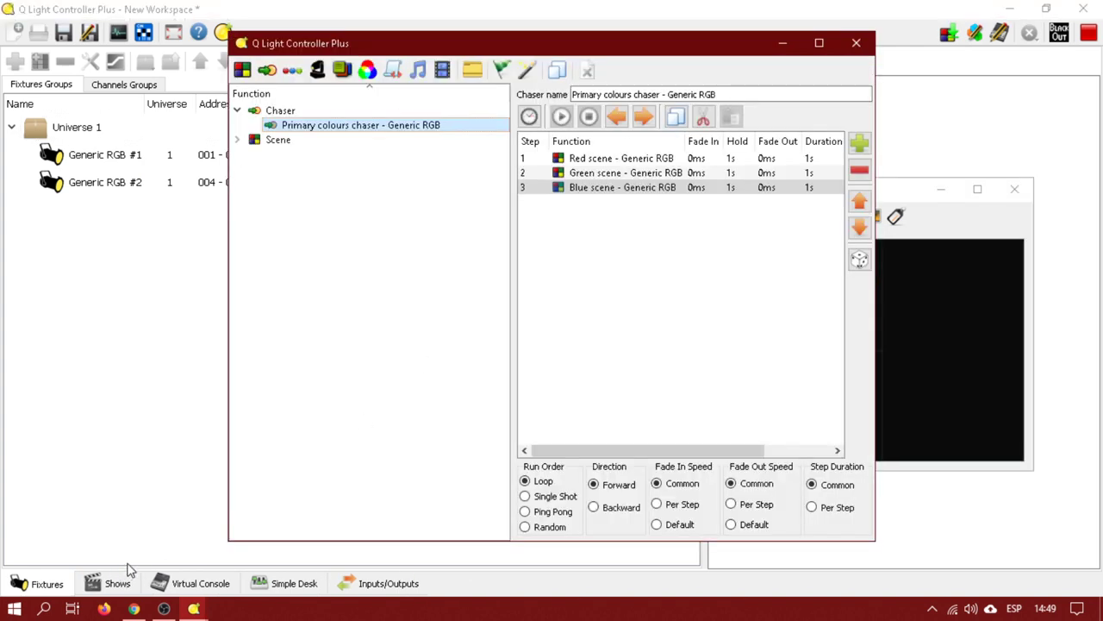
left_click(856, 42)
left_click(124, 582)
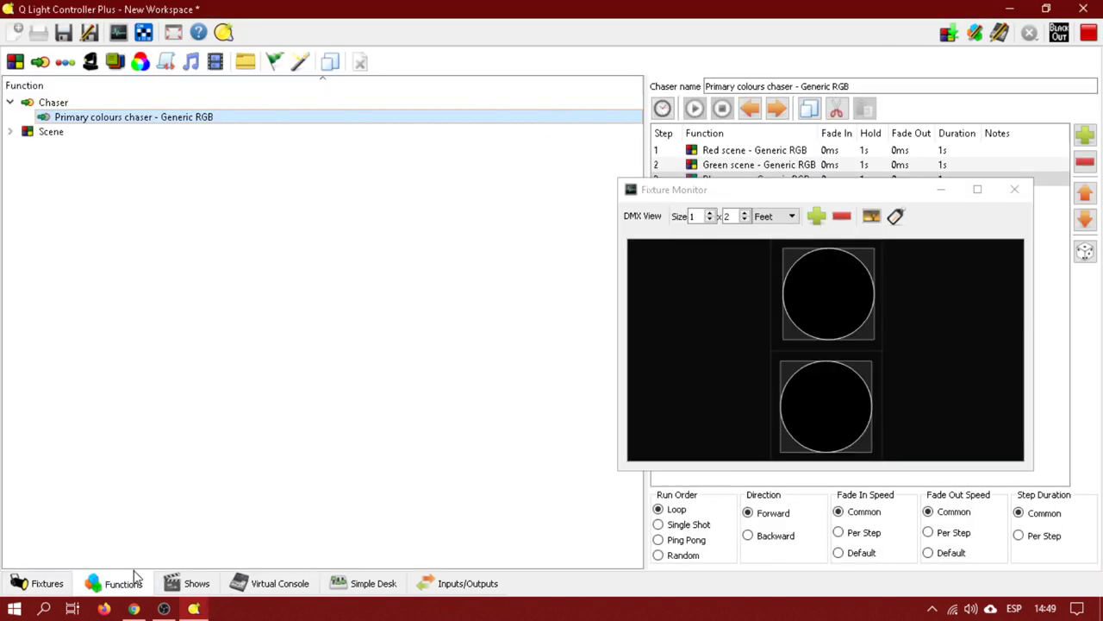
left_click(12, 131)
left_click(76, 146)
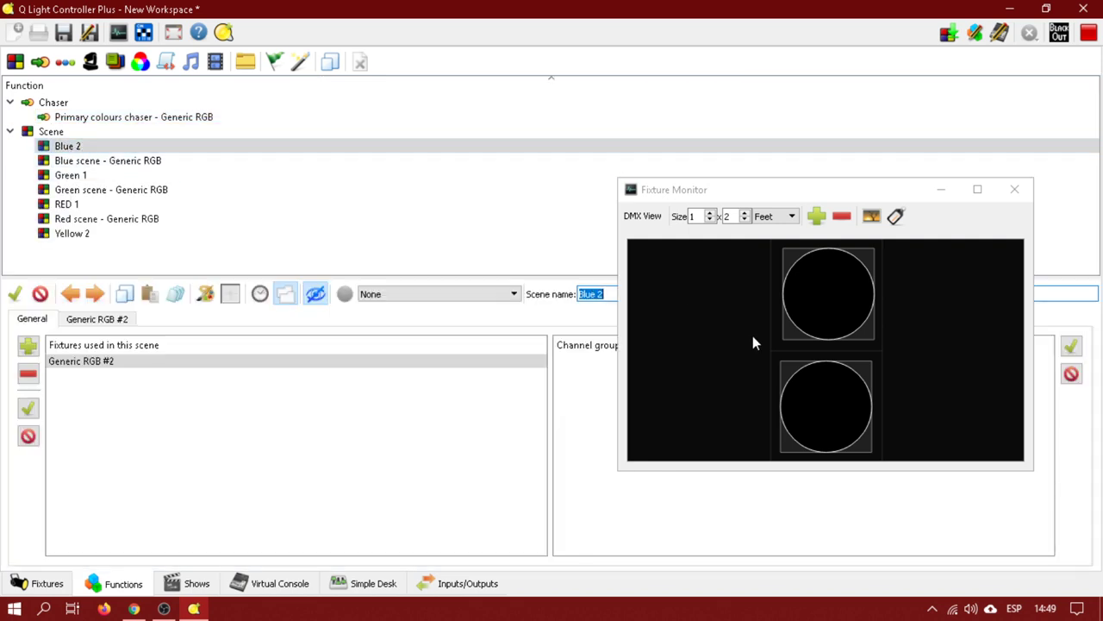
left_click(138, 164)
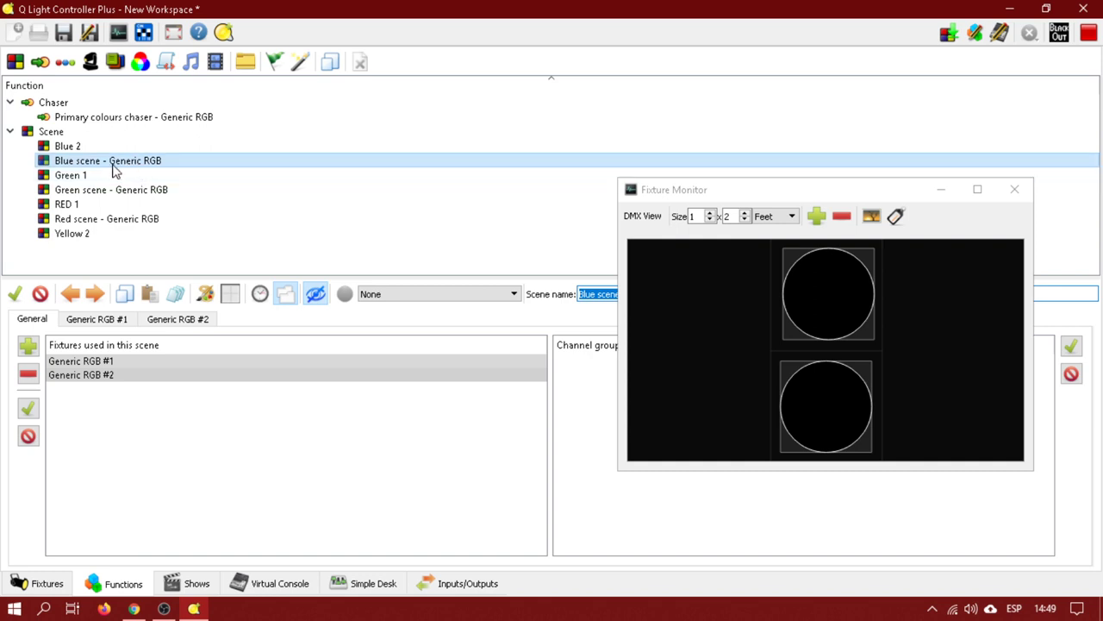
left_click(106, 175)
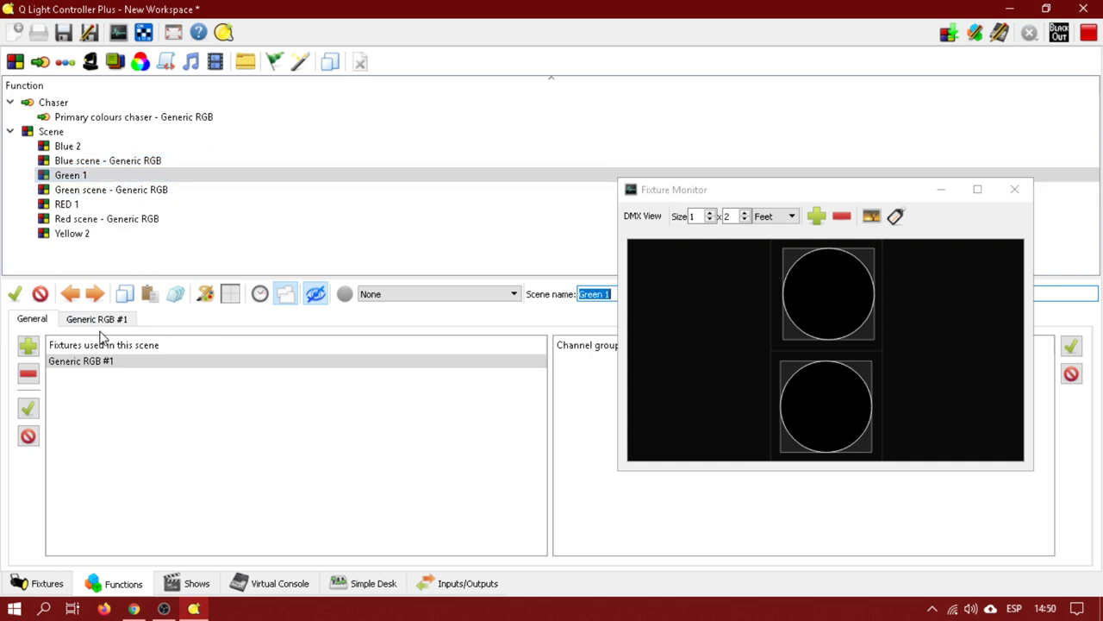
left_click(88, 235)
- Test the Green 1, RED 1, Yellow 2 and Blue 2 buttons on the virtual console, leaving them all off
left_click(268, 584)
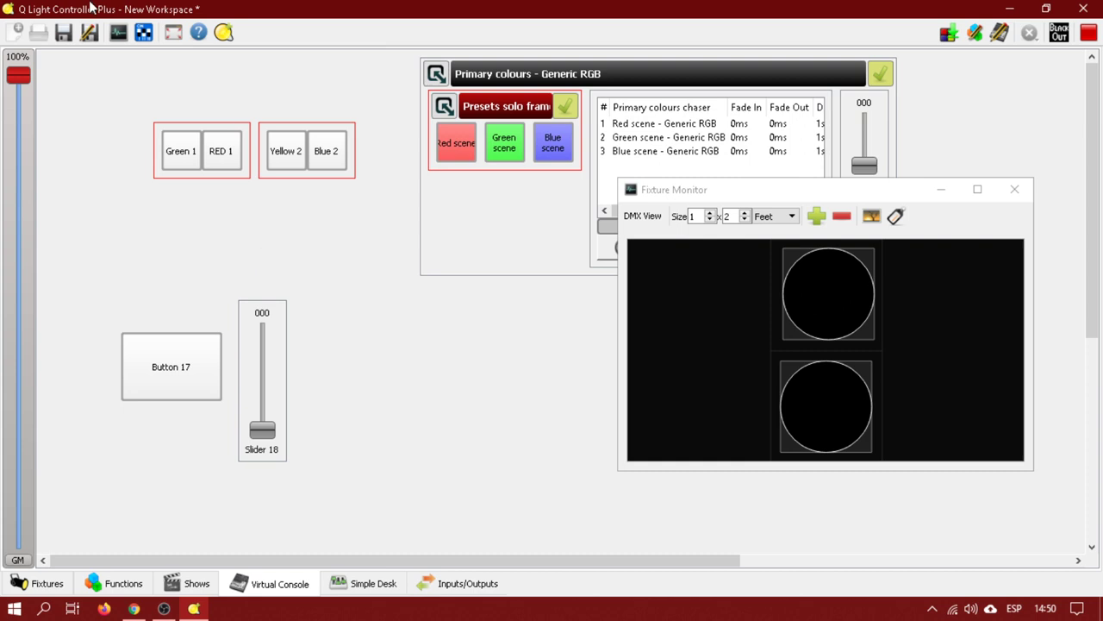
left_click(182, 162)
left_click(216, 158)
left_click(183, 155)
left_click(217, 156)
left_click(184, 154)
left_click(290, 161)
left_click(321, 162)
left_click(292, 155)
left_click(292, 155)
left_click(170, 148)
- Move the Fixture Monitor clear of the cue list controls, and play and stop the Primary colours chaser
left_click_drag(706, 193, 723, 258)
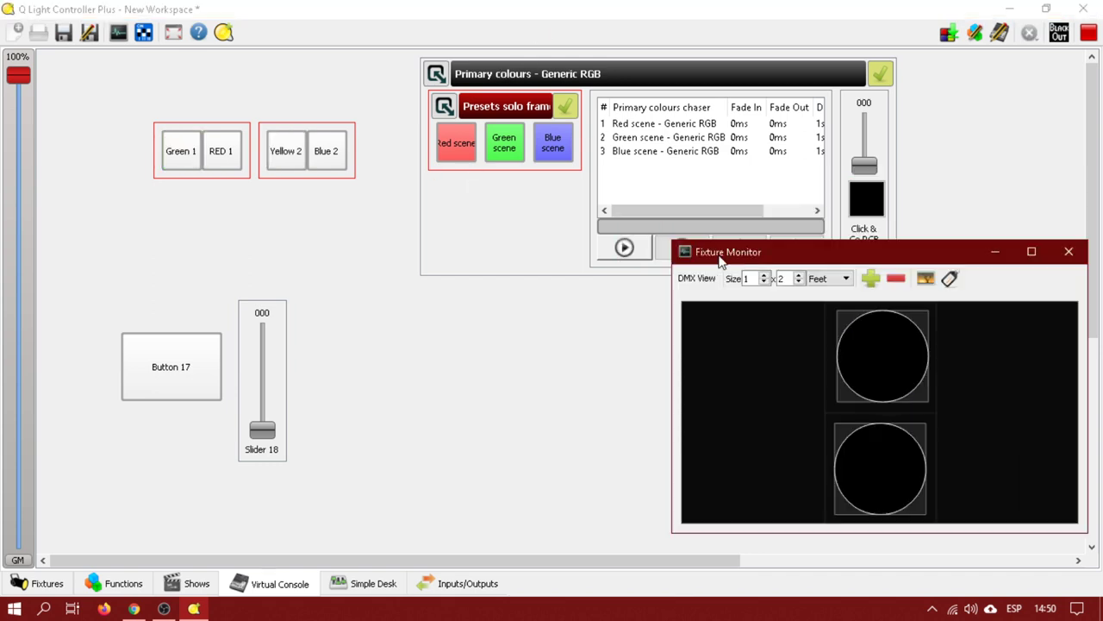
left_click(638, 256)
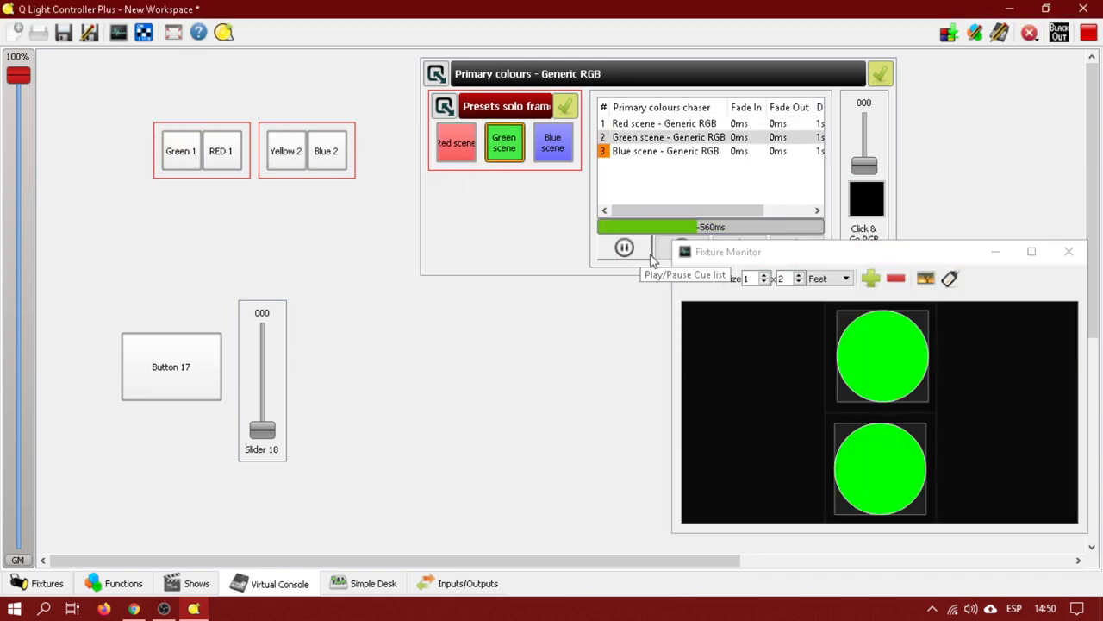
left_click_drag(721, 252, 709, 265)
left_click(681, 247)
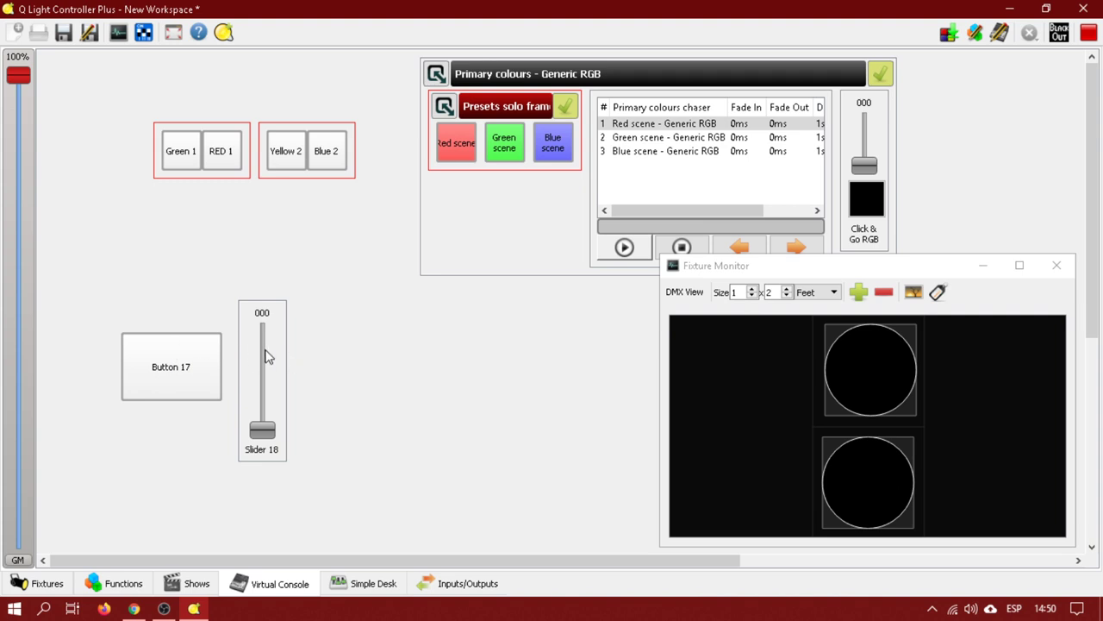
- Activate Green 1 and Blue 2, and set up a dump of all live DMX channels with the scene name Green Blue
left_click(175, 156)
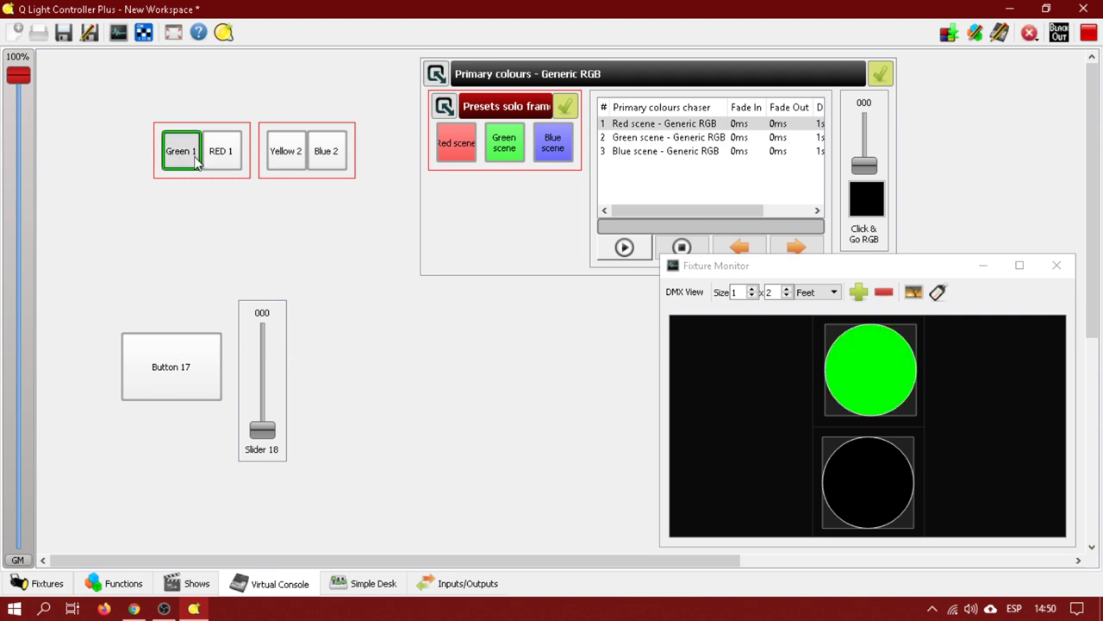
left_click(329, 158)
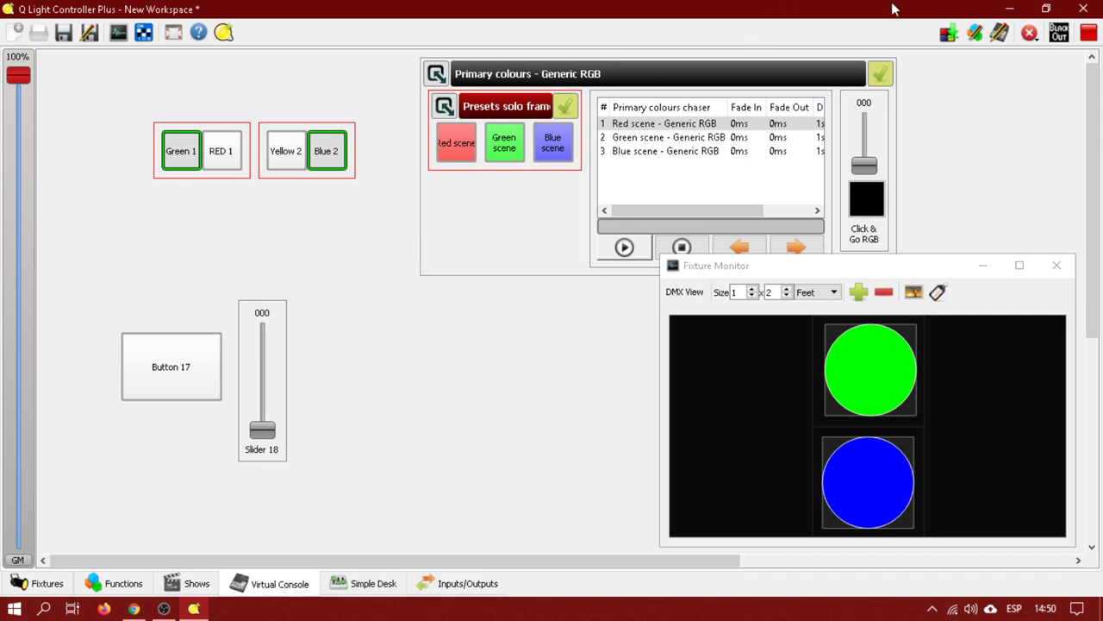
left_click(947, 37)
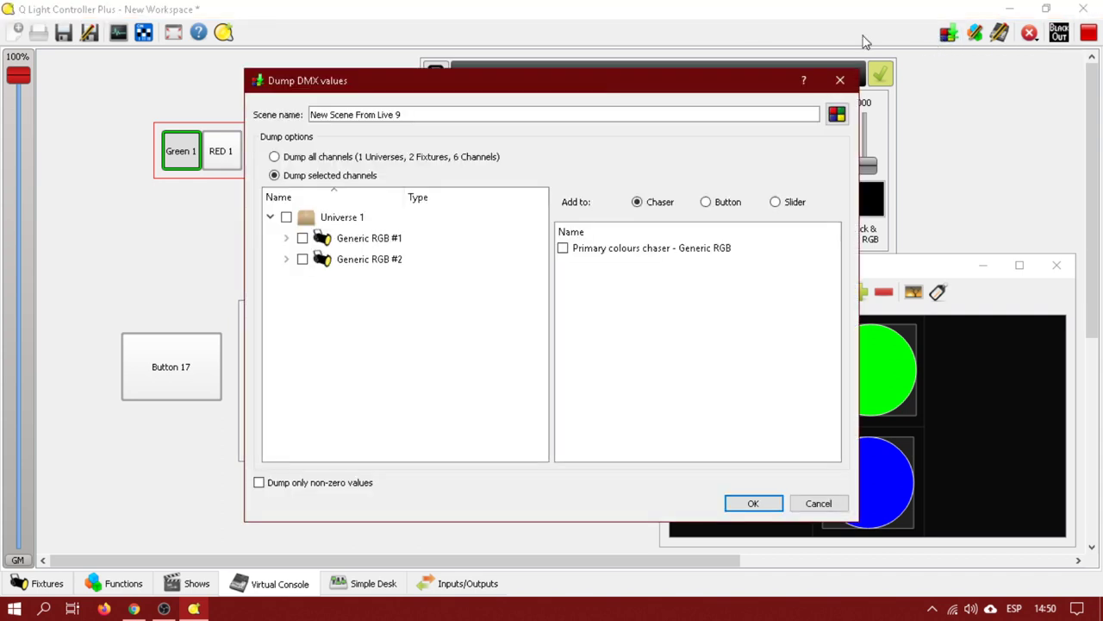
left_click(447, 158)
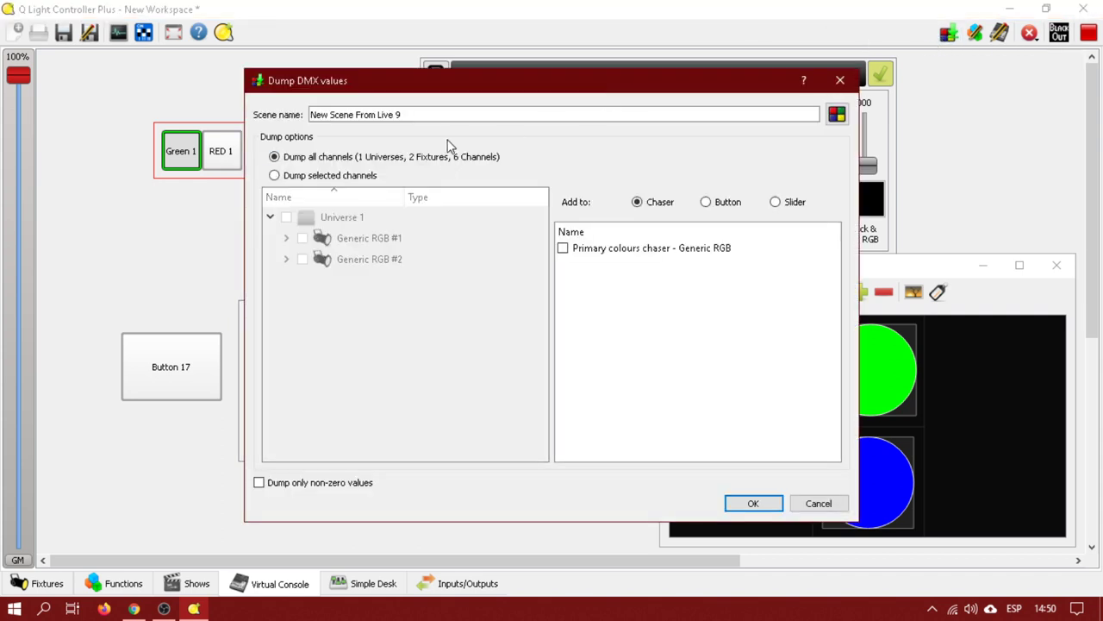
left_click_drag(579, 110, 242, 101)
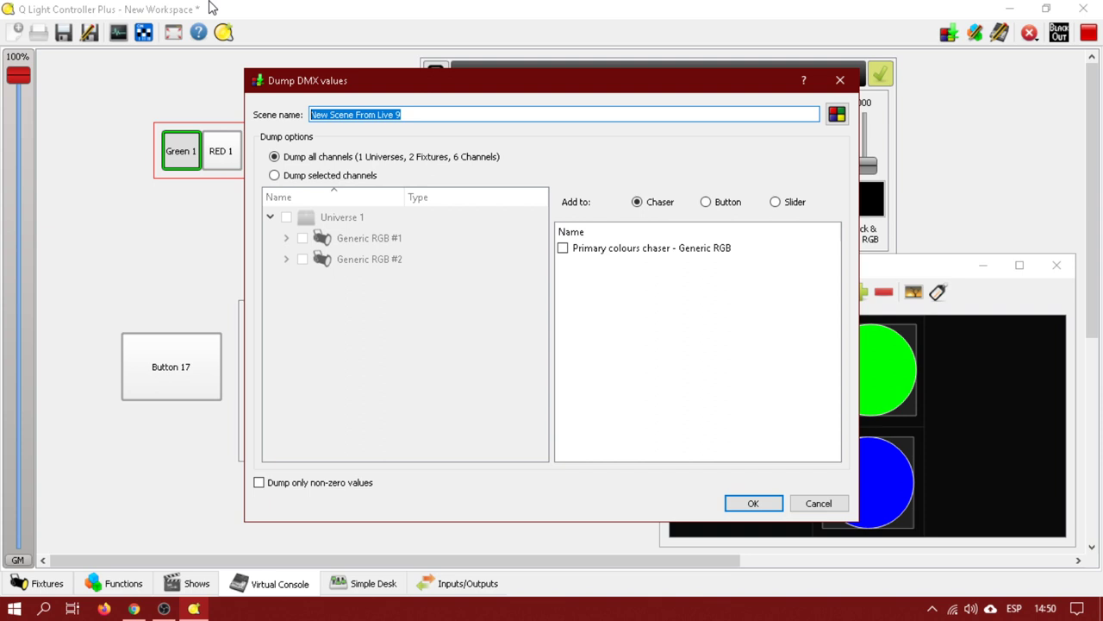
type("AL")
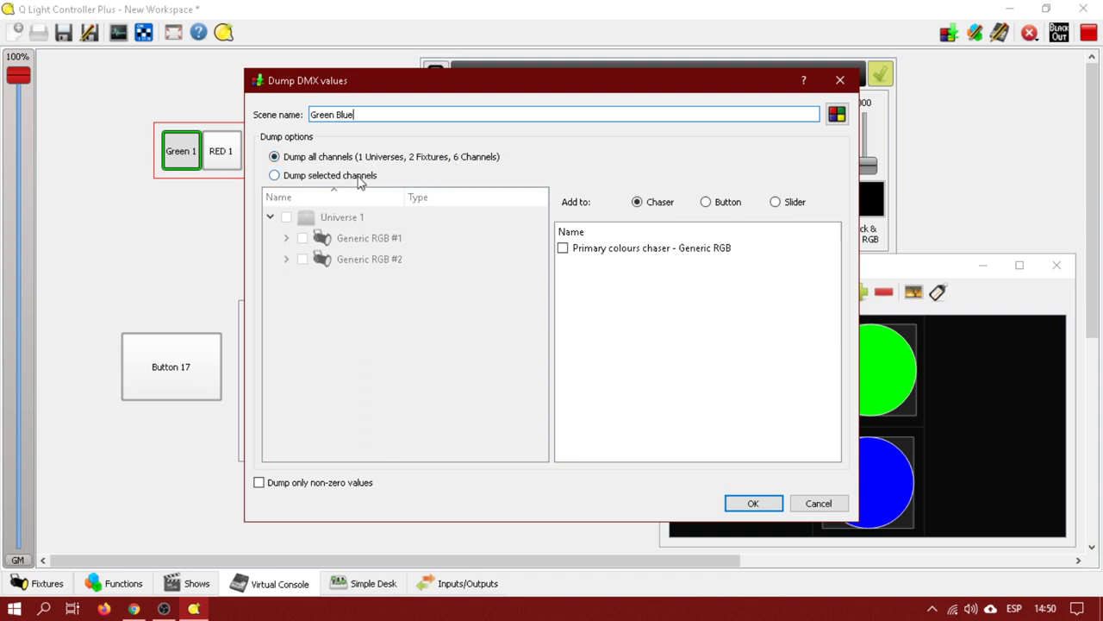
- Examine the individual Generic RGB #1 channels available when dumping only selected channels
left_click(358, 176)
left_click(286, 238)
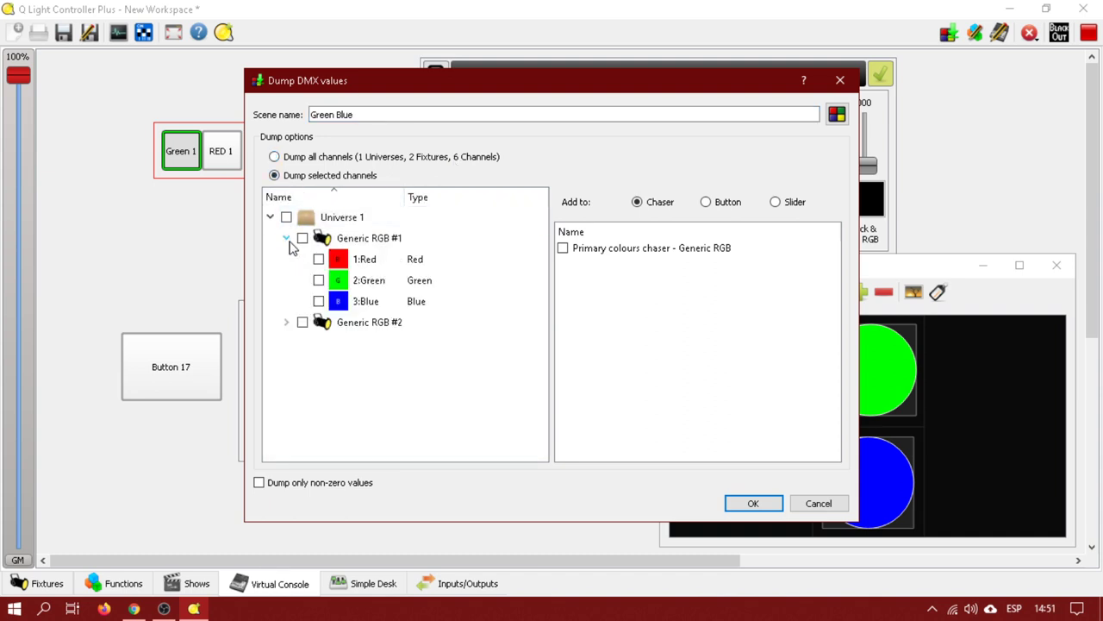
left_click(319, 260)
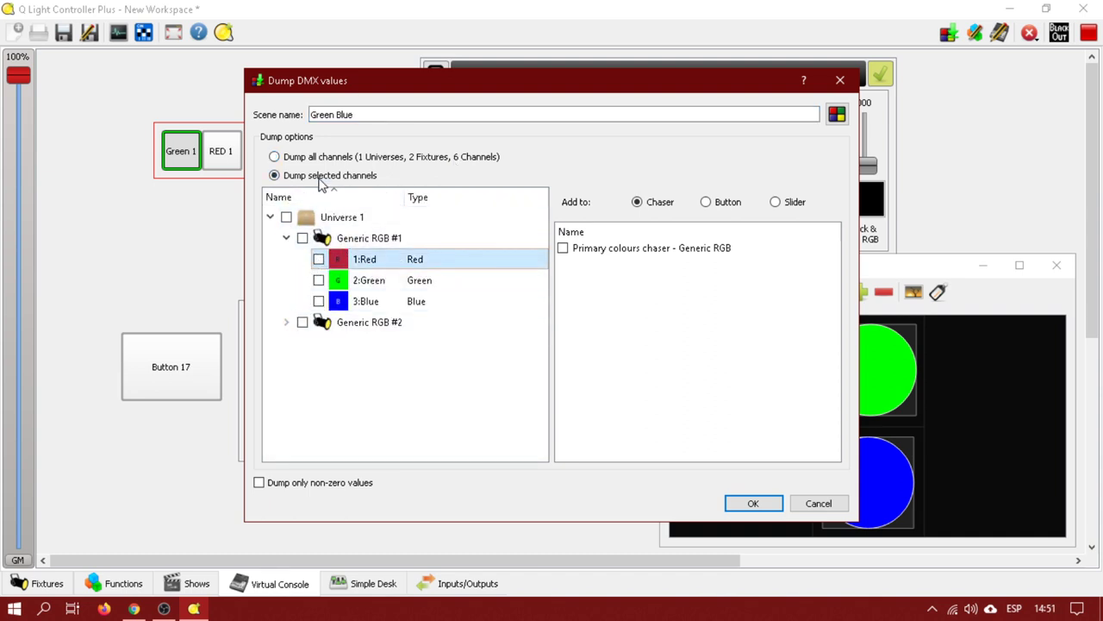
left_click(347, 157)
left_click(345, 175)
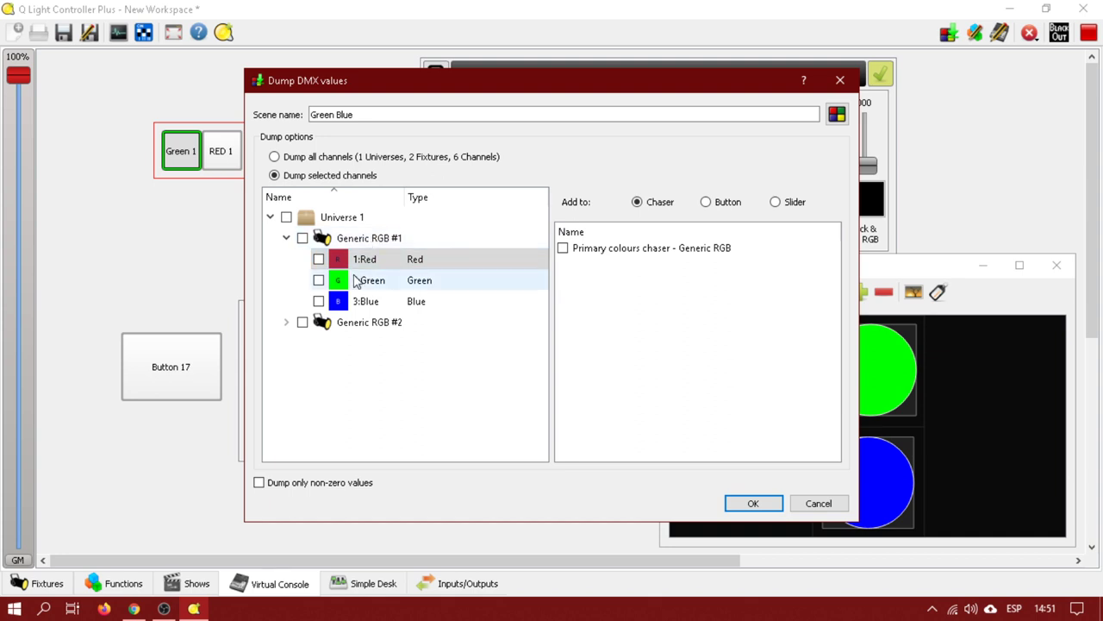
left_click(286, 237)
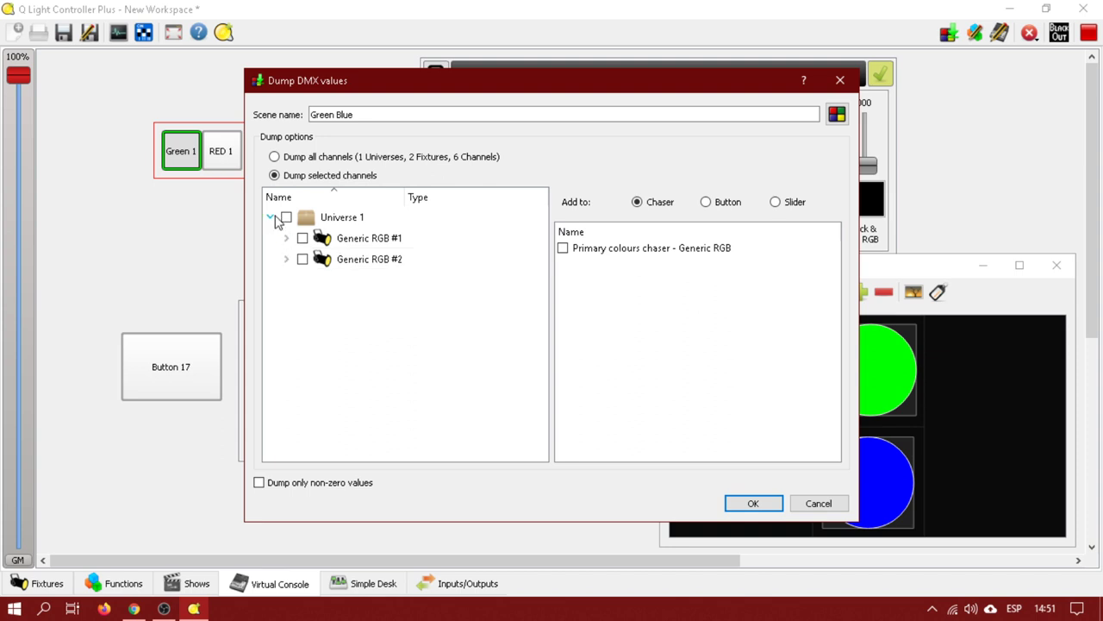
- Dump all channels into the Green Blue scene and assign it to Button 17
left_click(342, 159)
left_click(726, 204)
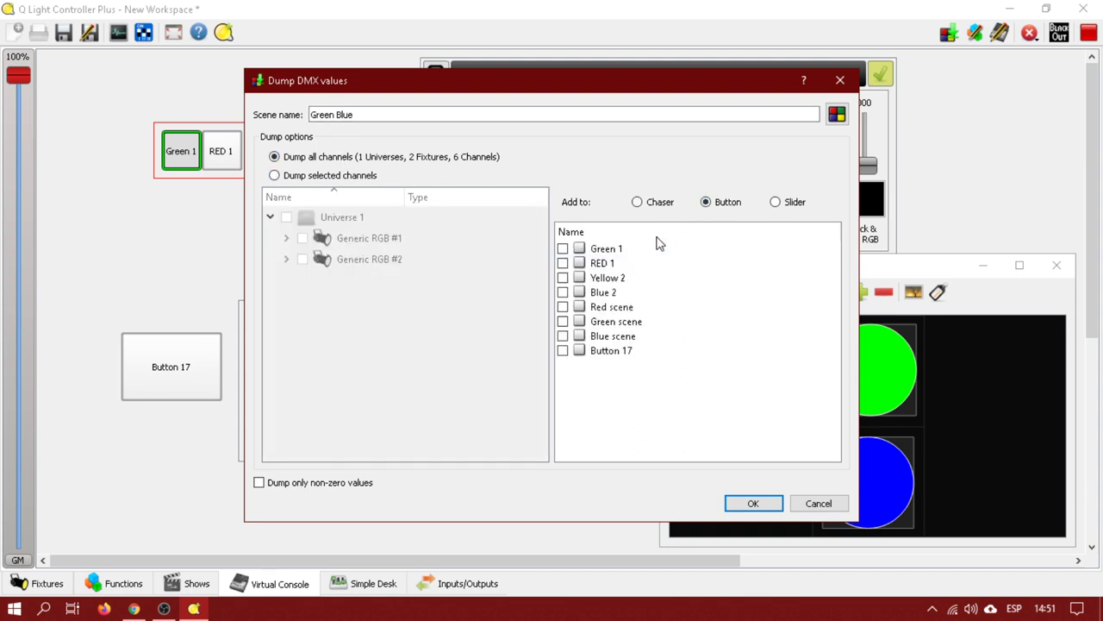
left_click(563, 351)
left_click(753, 509)
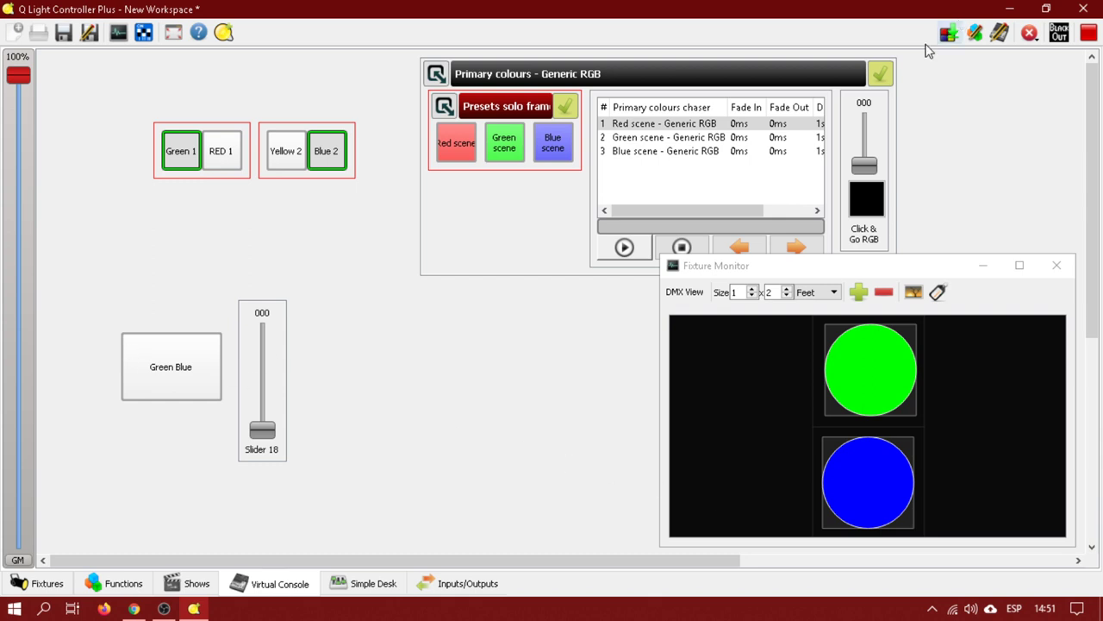
- Switch off Blue 2 and Green 1, and test the Green Blue button on and off
left_click(317, 158)
left_click(201, 158)
left_click(169, 353)
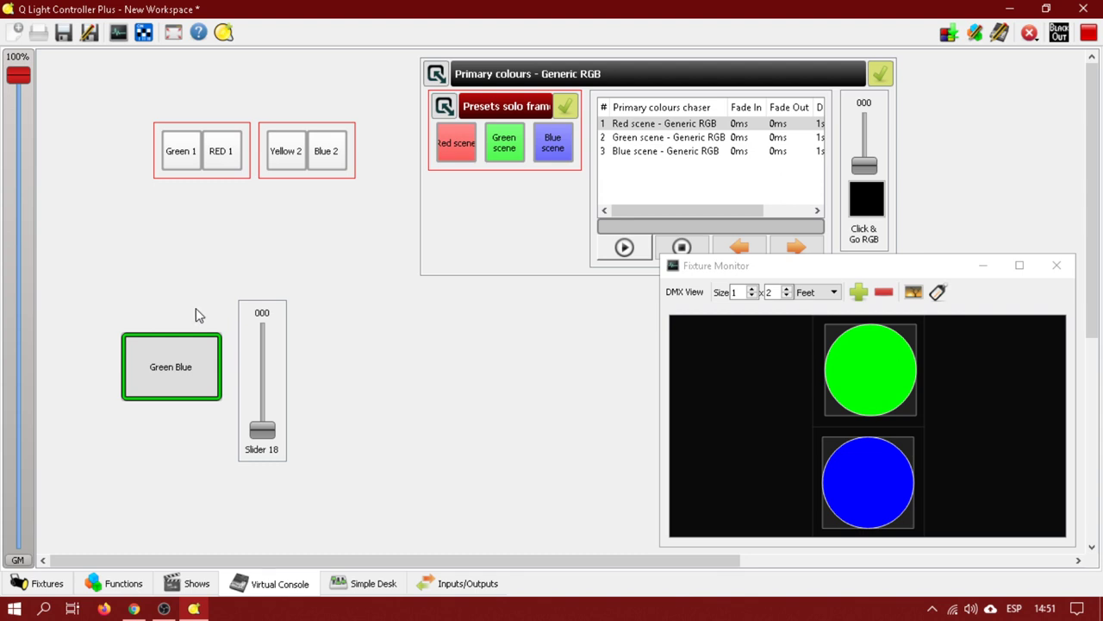
left_click(201, 362)
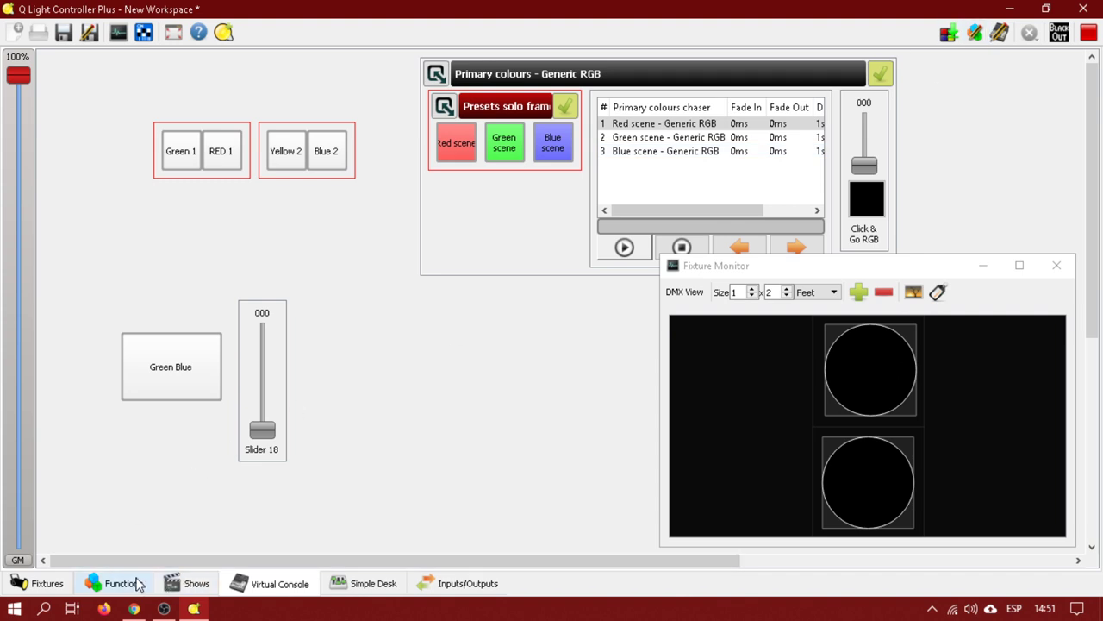
- Put the virtual console in edit mode and delete the Green Blue button
left_click(1000, 33)
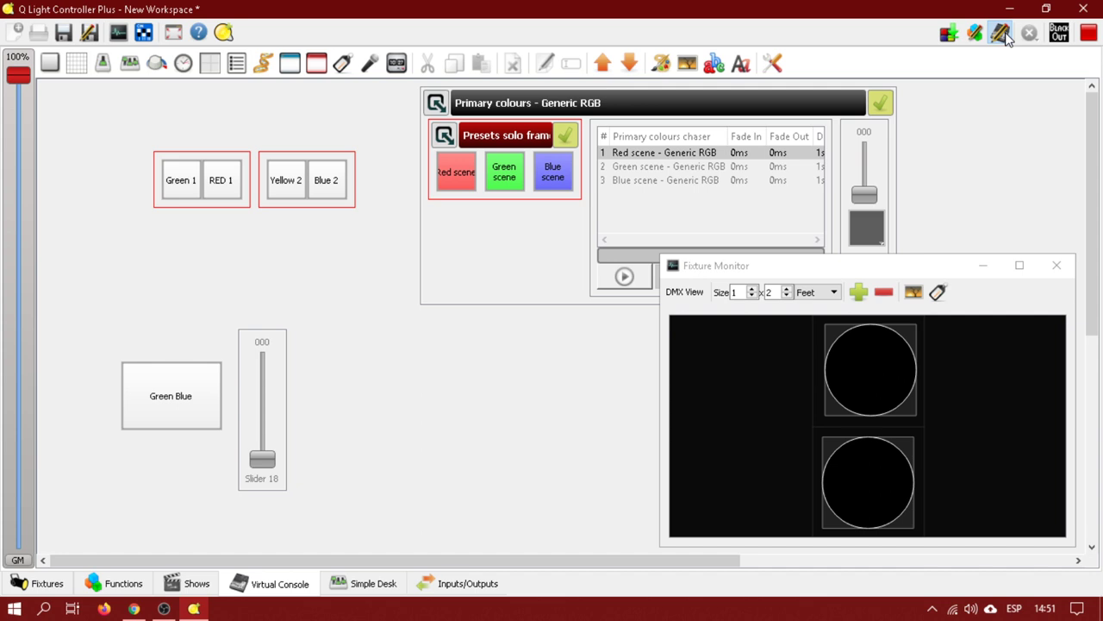
left_click(166, 368)
left_click(513, 63)
key("Return")
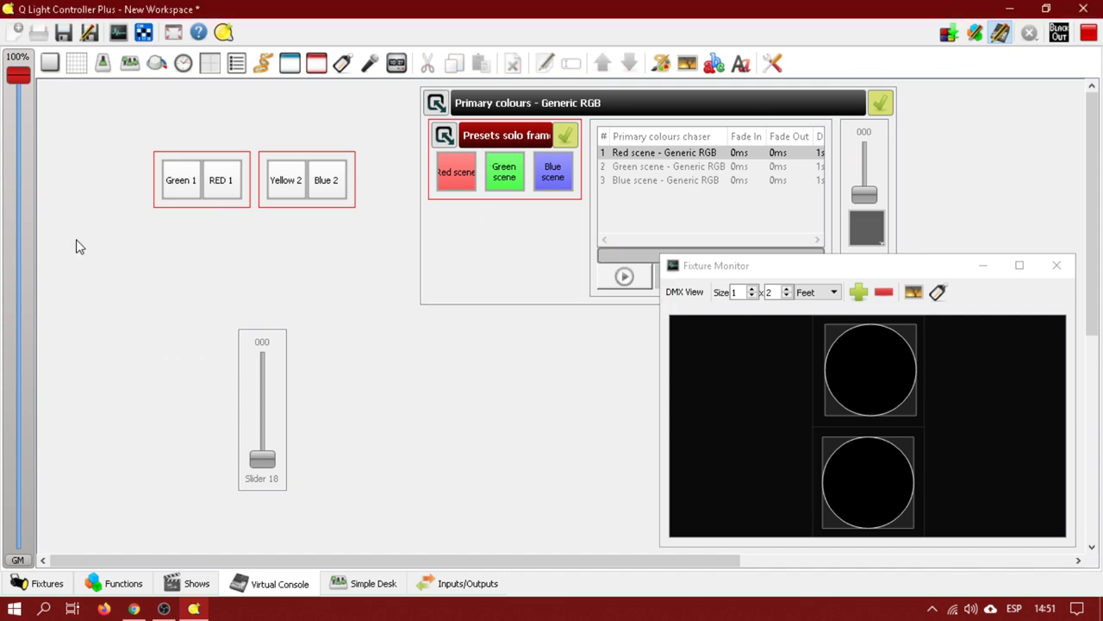
- Add a new button to the empty area beside Slider 18 and enlarge it
left_click(50, 63)
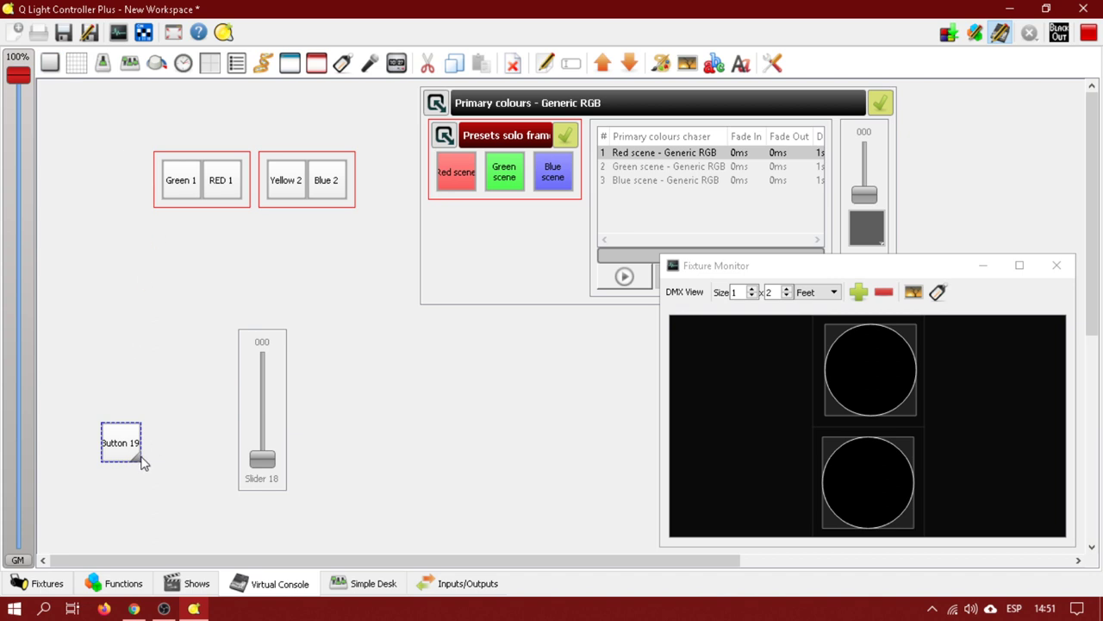
left_click_drag(142, 463, 132, 390)
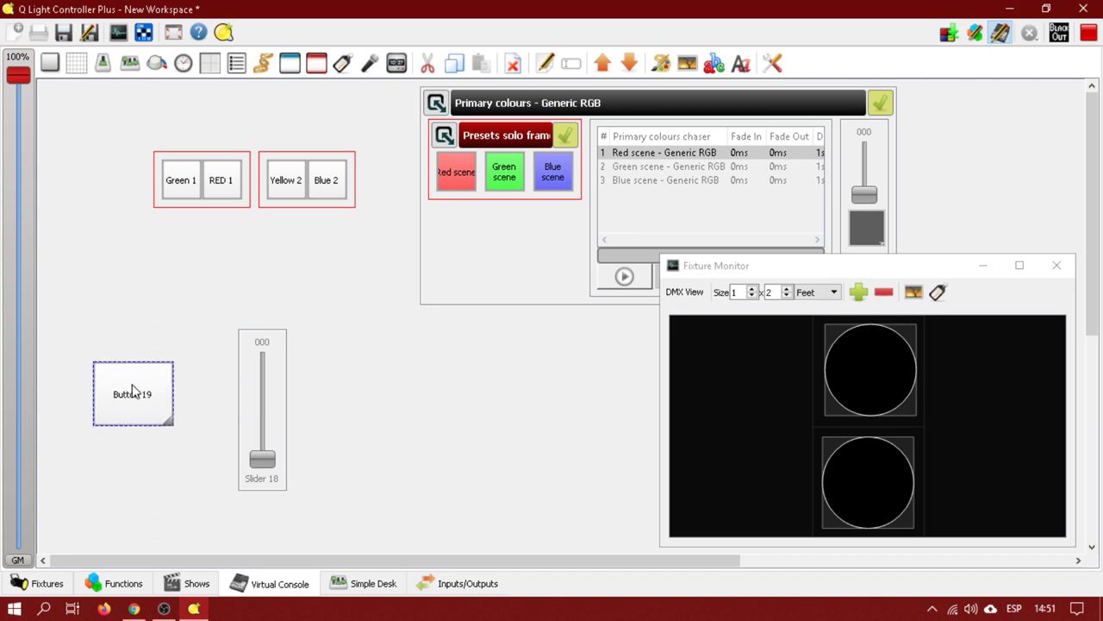
- Assign the Green Blue scene as the function of Button 19
double_click(132, 391)
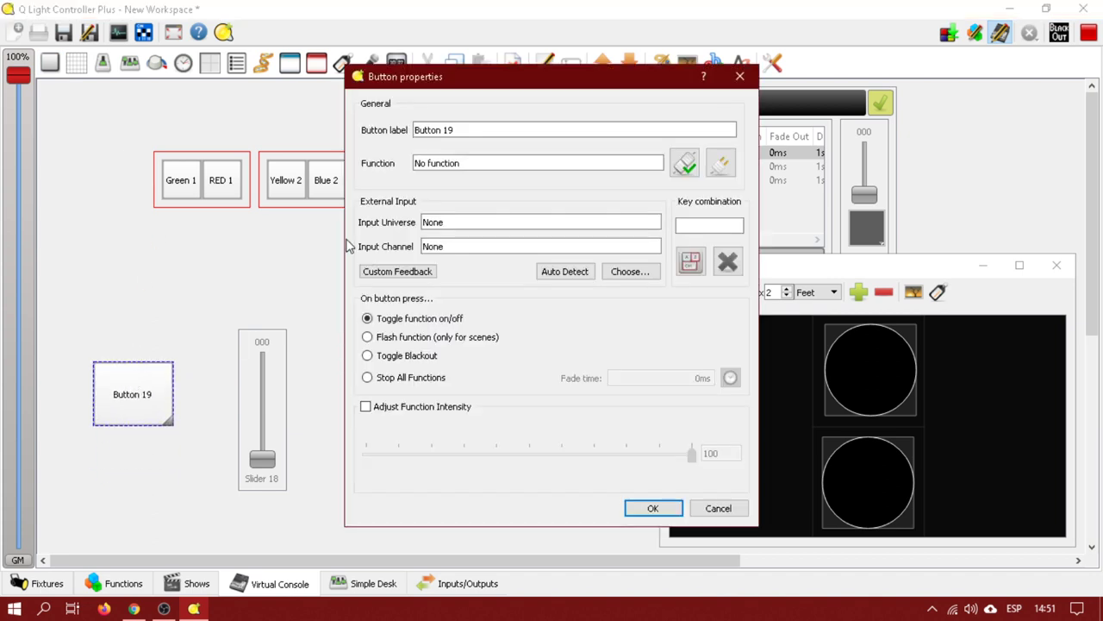
left_click(685, 163)
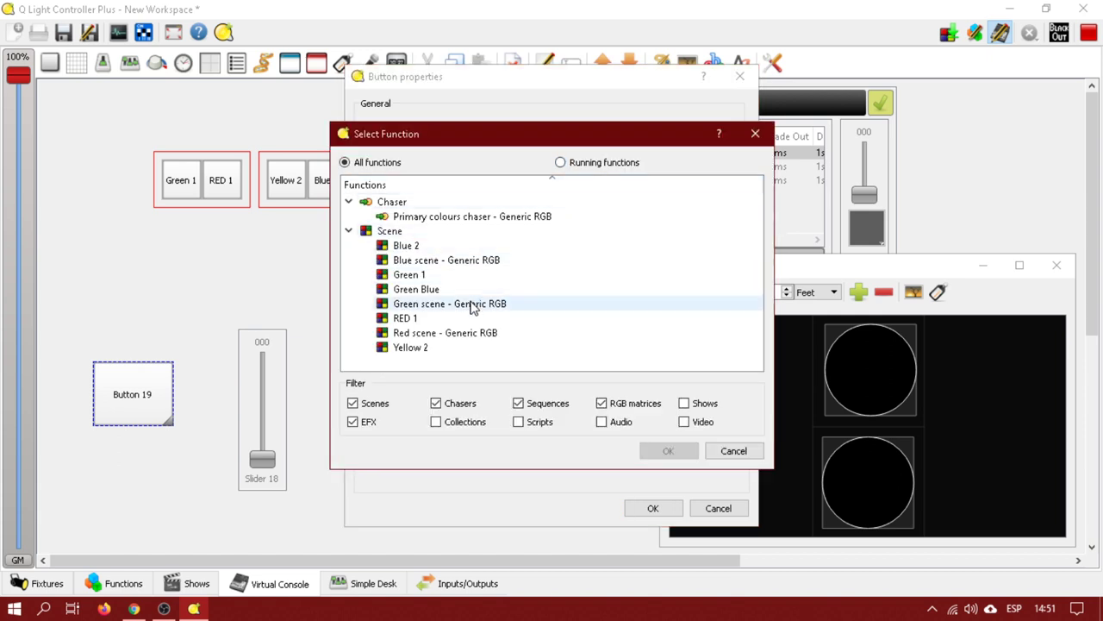
left_click(450, 292)
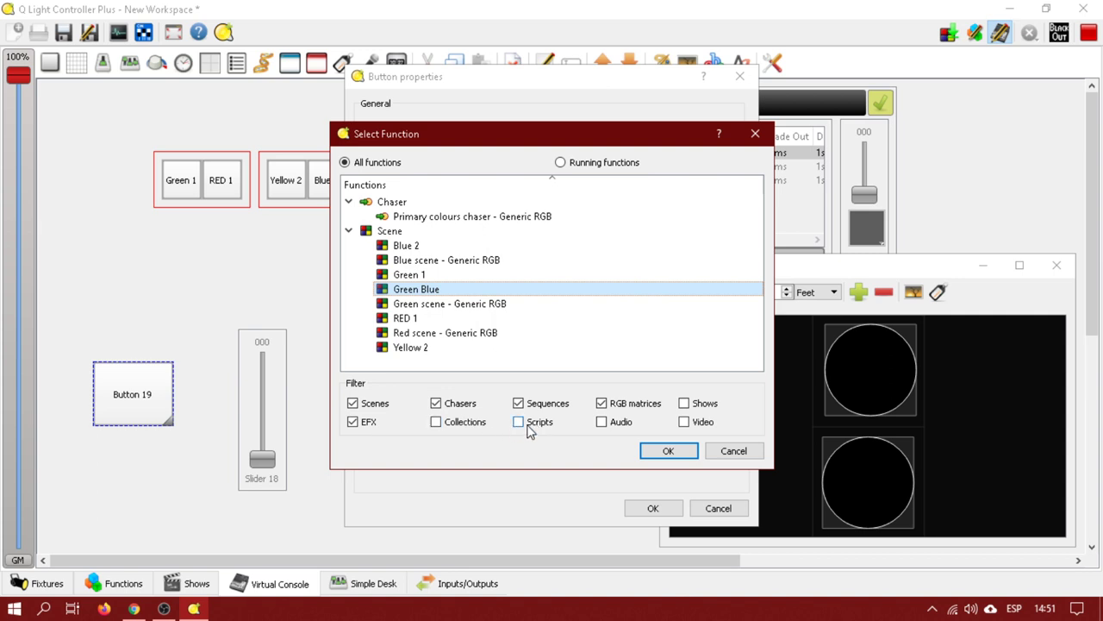
left_click(665, 450)
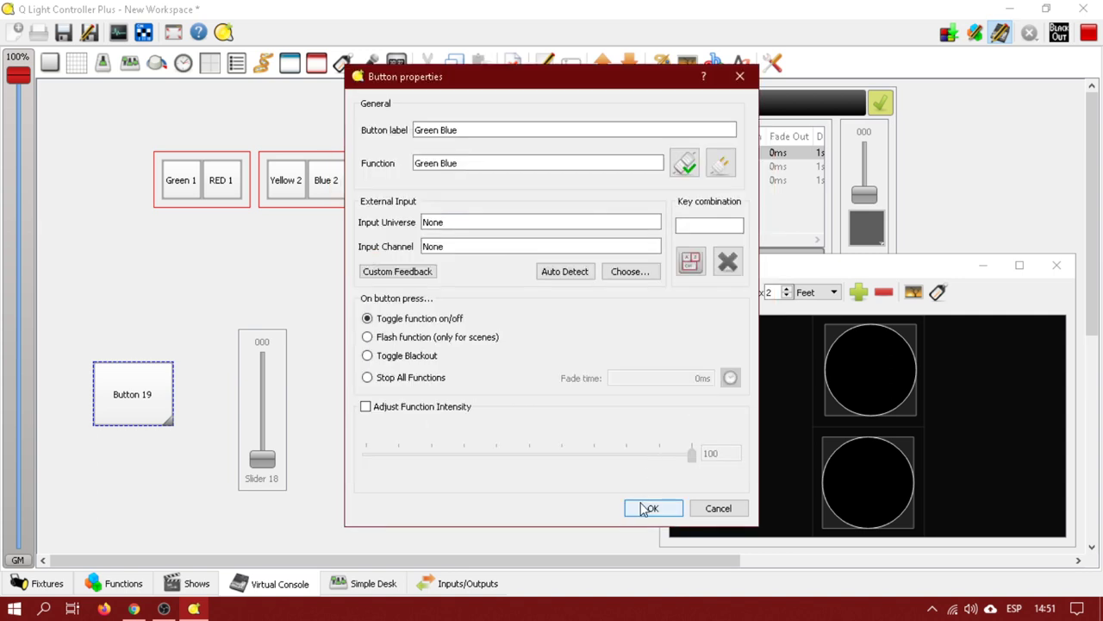
left_click(653, 508)
- Leave the virtual console's edit mode and test the Green Blue button on and off
left_click(1001, 31)
left_click(146, 364)
left_click(153, 365)
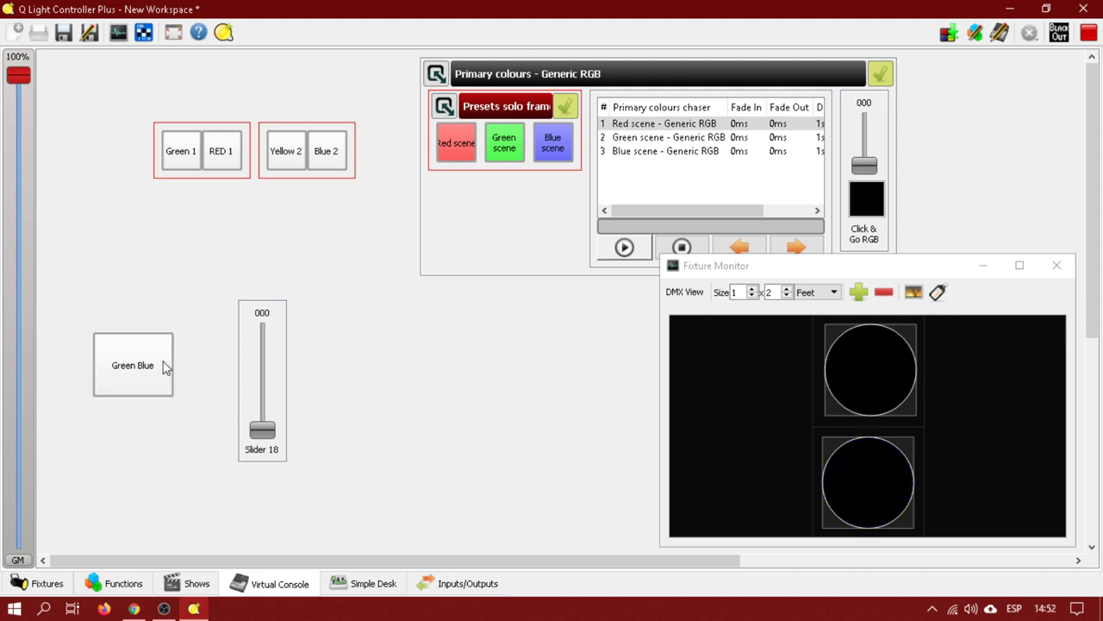
- Switch on RED 1 and Yellow 2, and dump all channels into a scene named Red Yellow assigned to Slider 18
left_click(217, 145)
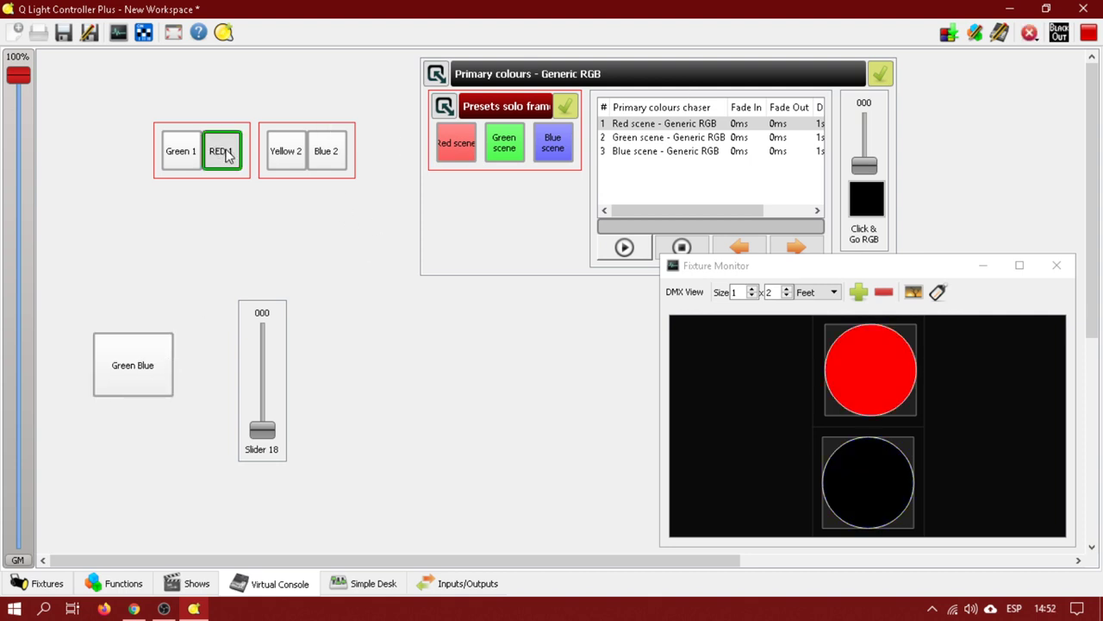
left_click(282, 152)
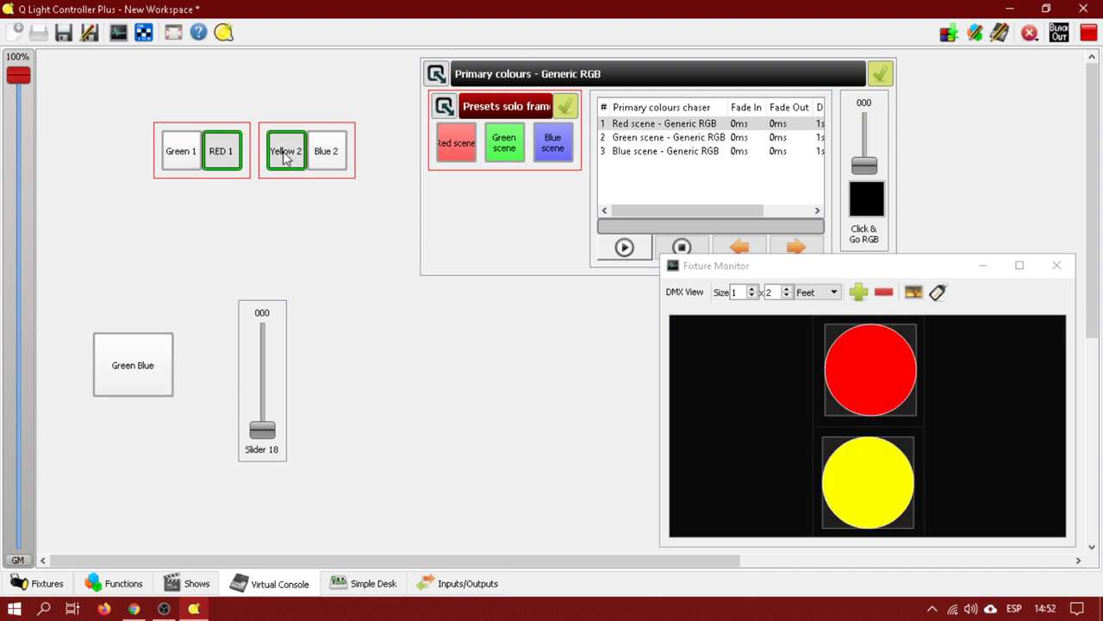
left_click(951, 36)
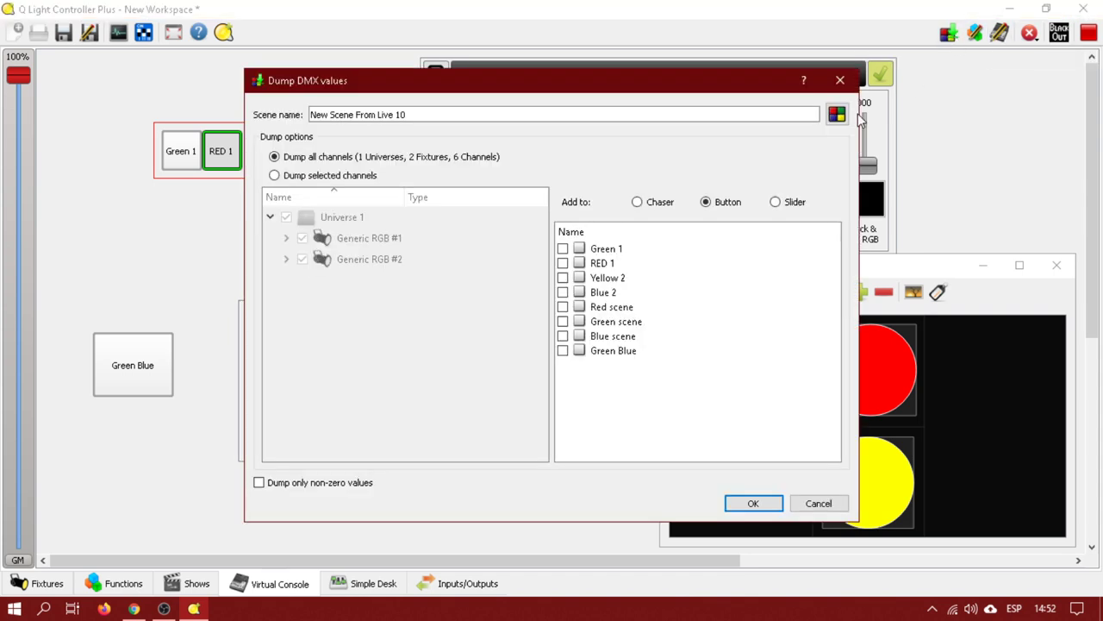
triple_click(448, 114)
type("R")
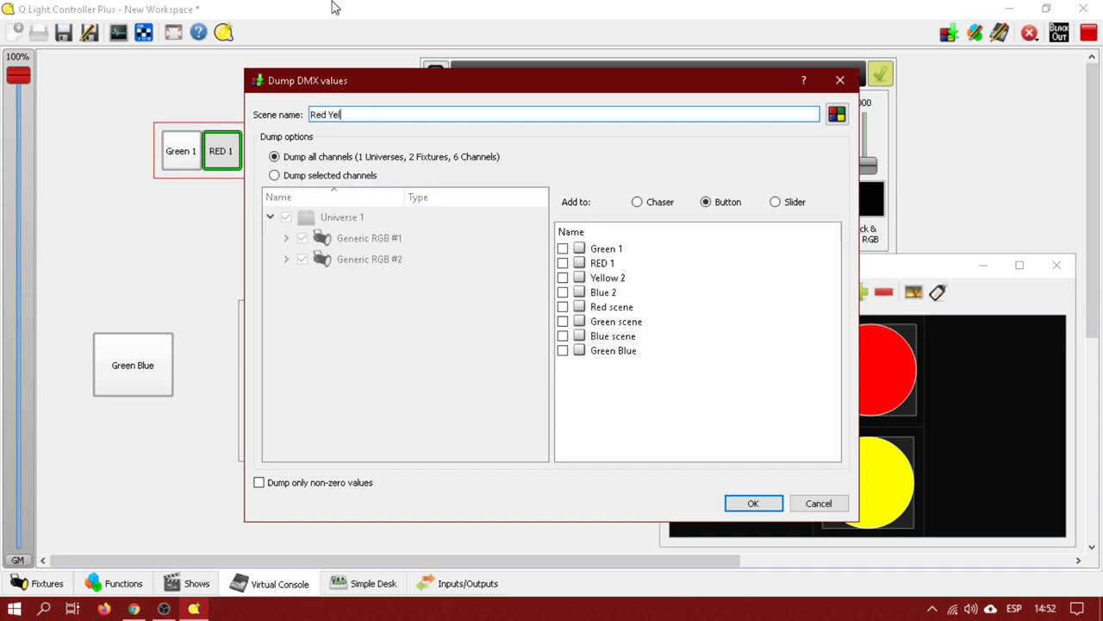
type("ed Yellow")
left_click(775, 201)
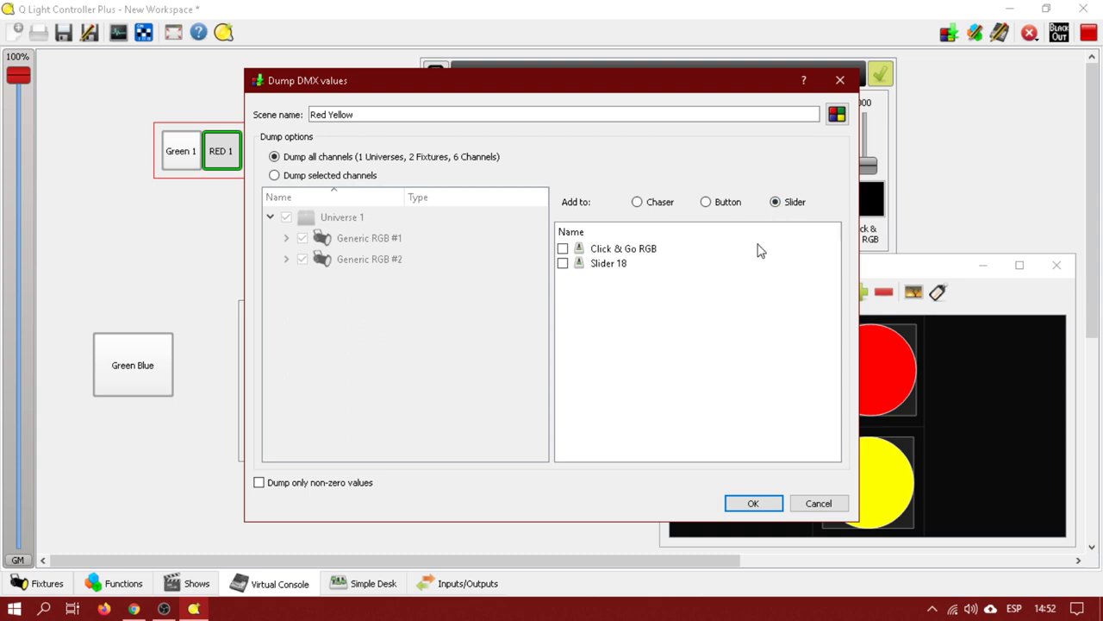
left_click(562, 263)
left_click(749, 503)
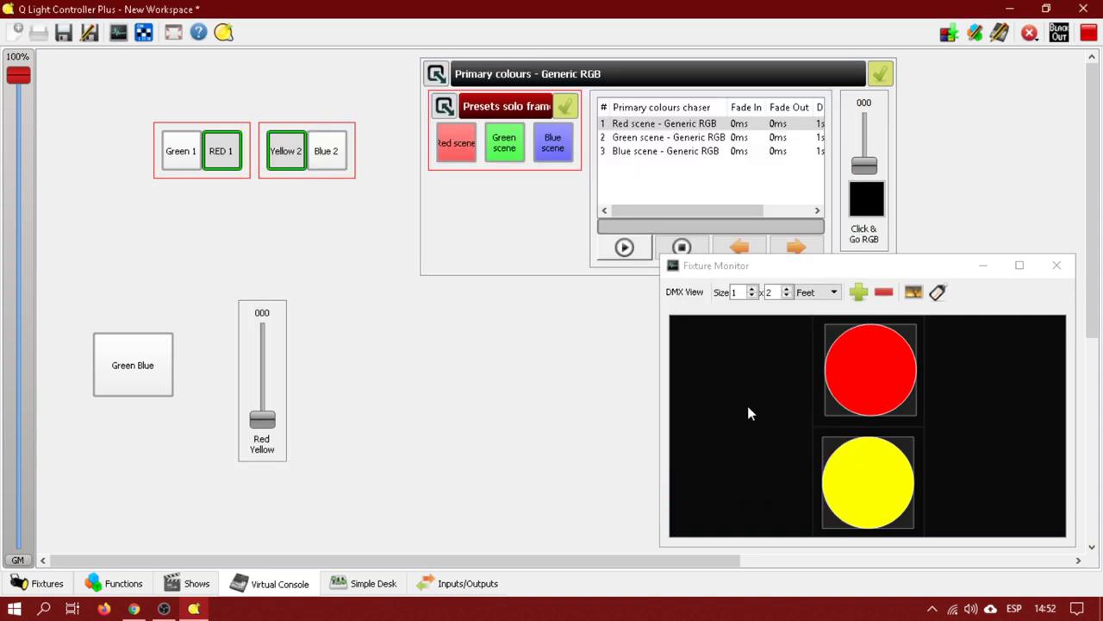
- Switch off Yellow 2 and RED 1, and test the Red Yellow slider by raising and lowering it
left_click(301, 155)
left_click(226, 154)
mouse_move(266, 420)
left_mouse_down()
mouse_move(277, 327)
mouse_move(266, 420)
left_mouse_up()
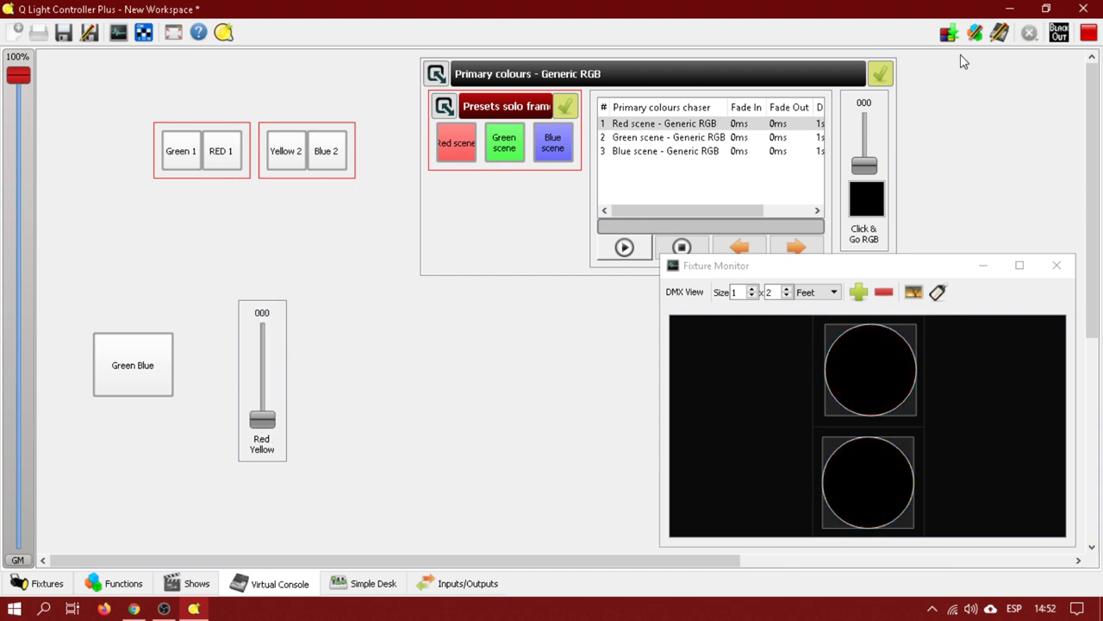
left_click_drag(264, 343, 262, 423)
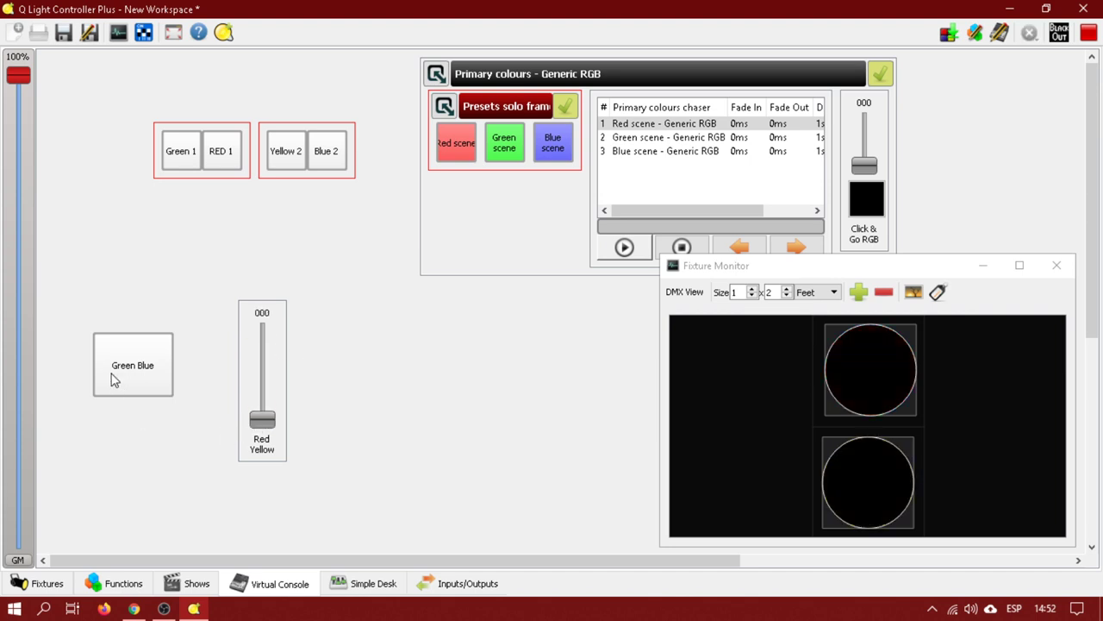
- Put the virtual console in edit mode and set the Red Yellow slider's playback function to Green Blue
left_click(1000, 33)
double_click(281, 359)
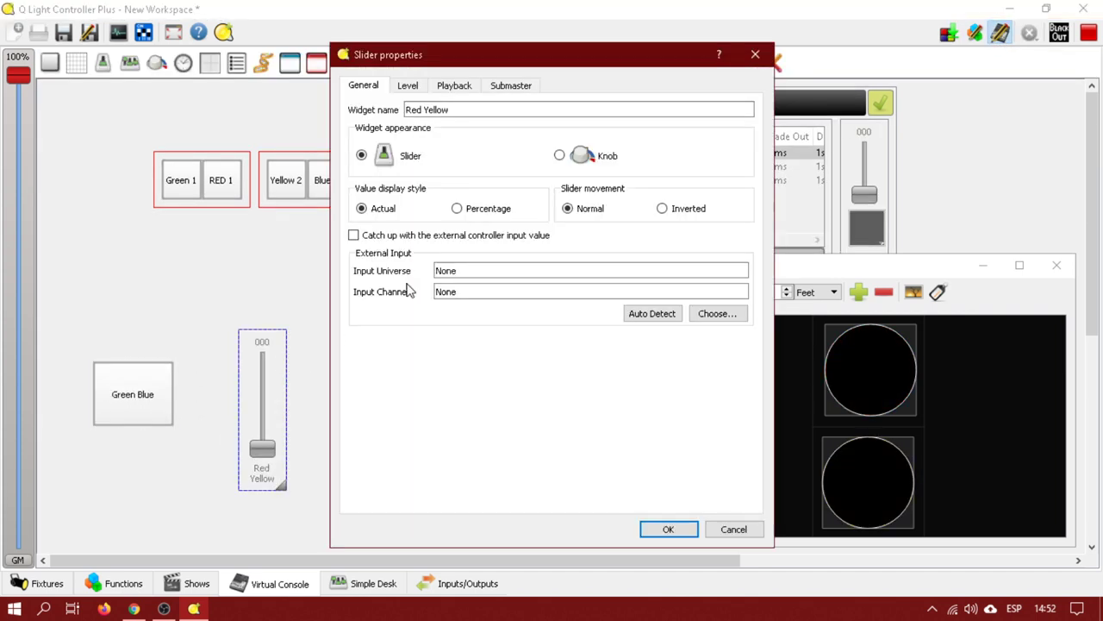
left_click(455, 85)
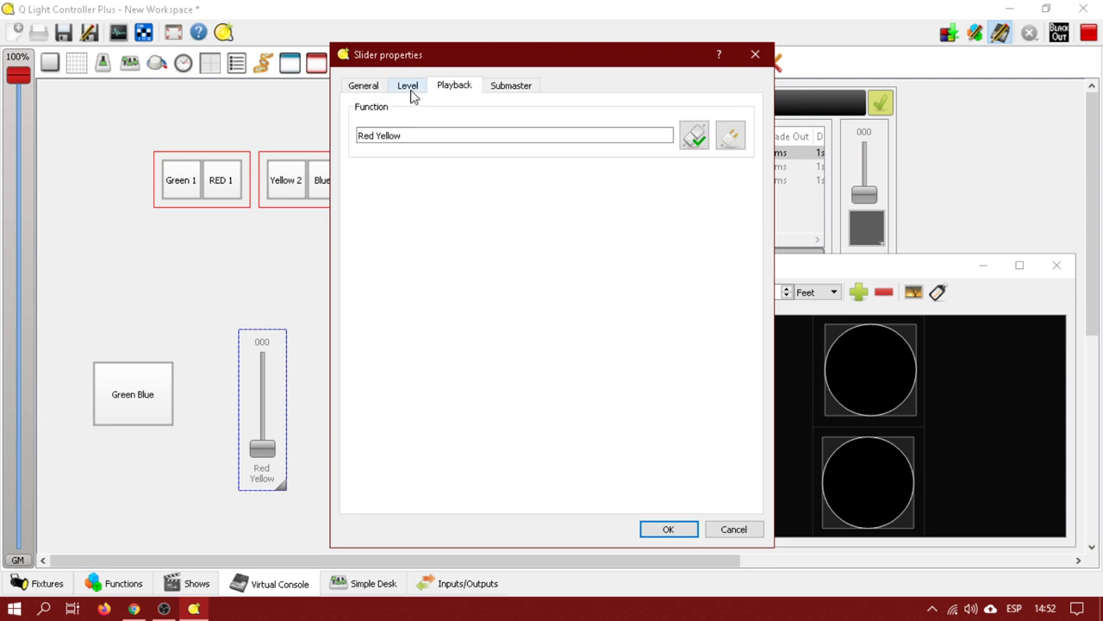
left_click(697, 138)
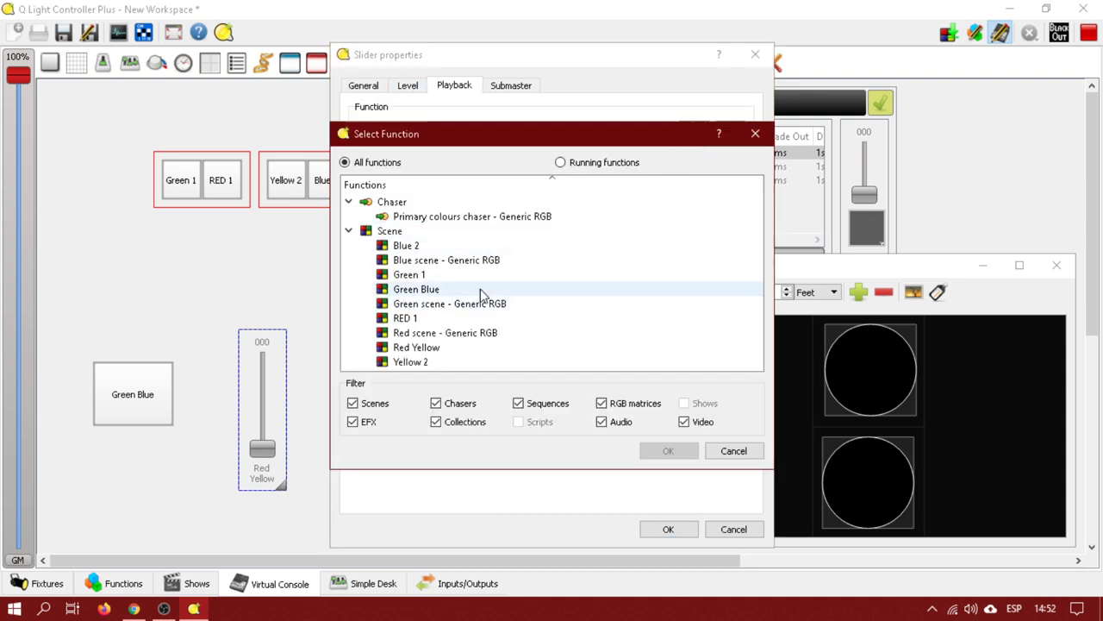
double_click(422, 289)
left_click(668, 529)
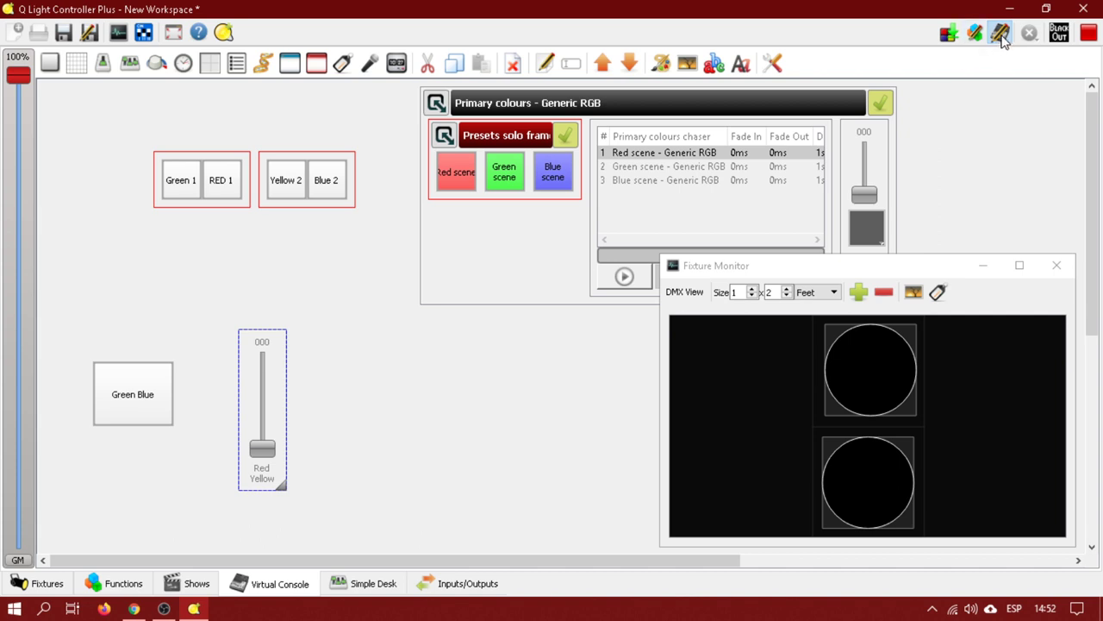
- Leave edit mode, test the slider, and briefly play the Primary colours chaser
left_click(1000, 35)
mouse_move(259, 420)
left_mouse_down()
mouse_move(279, 375)
mouse_move(283, 428)
mouse_move(280, 366)
mouse_move(273, 422)
left_mouse_up()
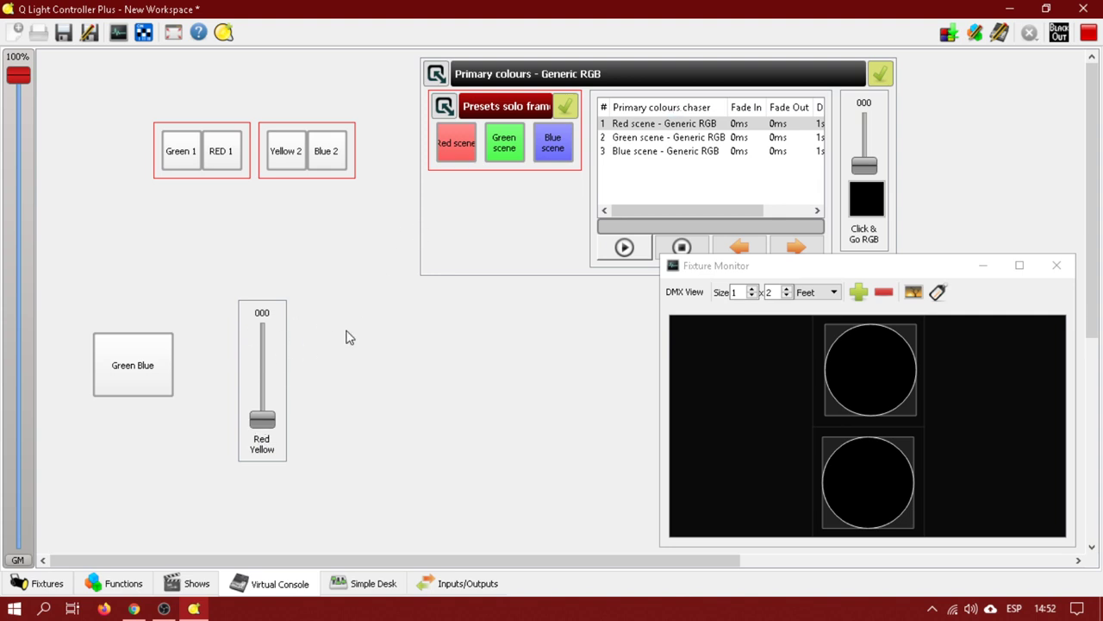
left_click(636, 244)
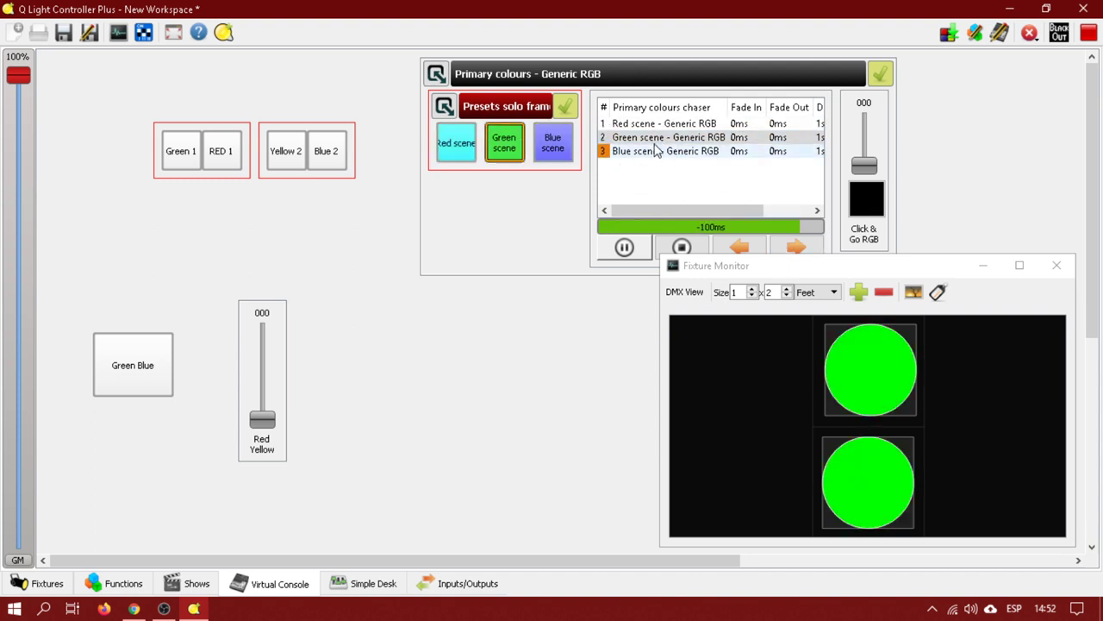
left_click(626, 247)
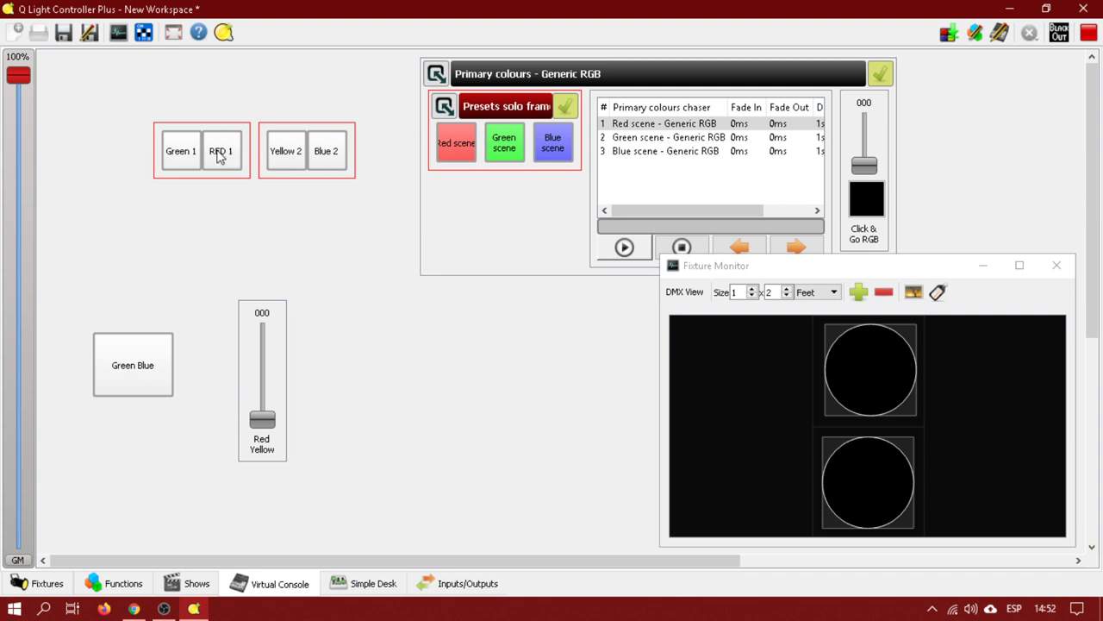
- Switch on Green 1 and Yellow 2, and dump all channels into a Green Yellow scene added to the Primary colours chaser
left_click(180, 157)
left_click(281, 160)
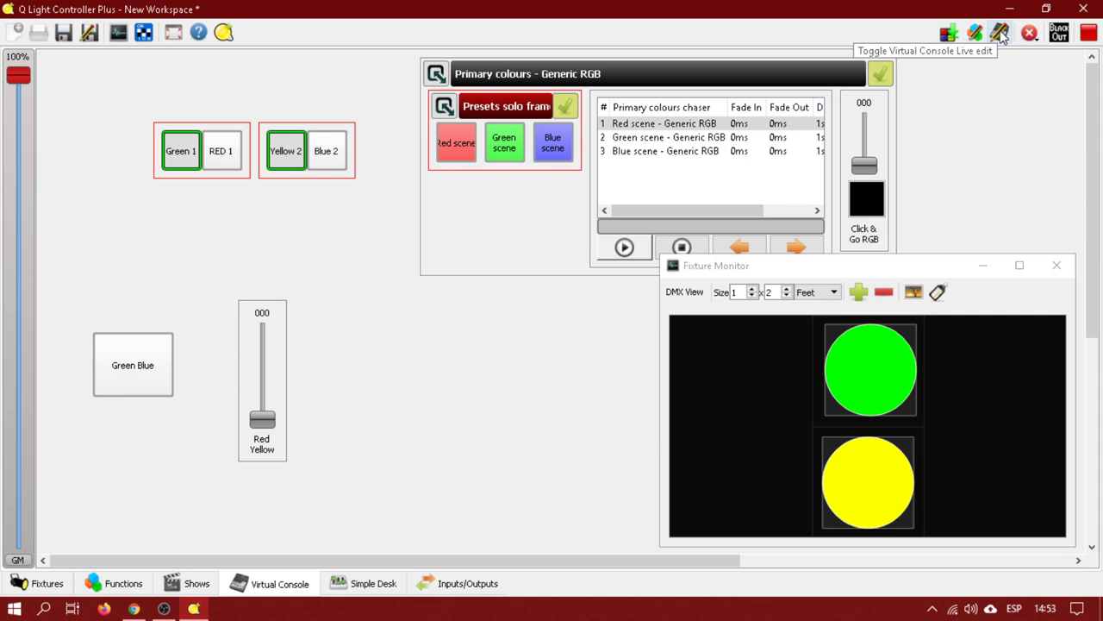
left_click(950, 38)
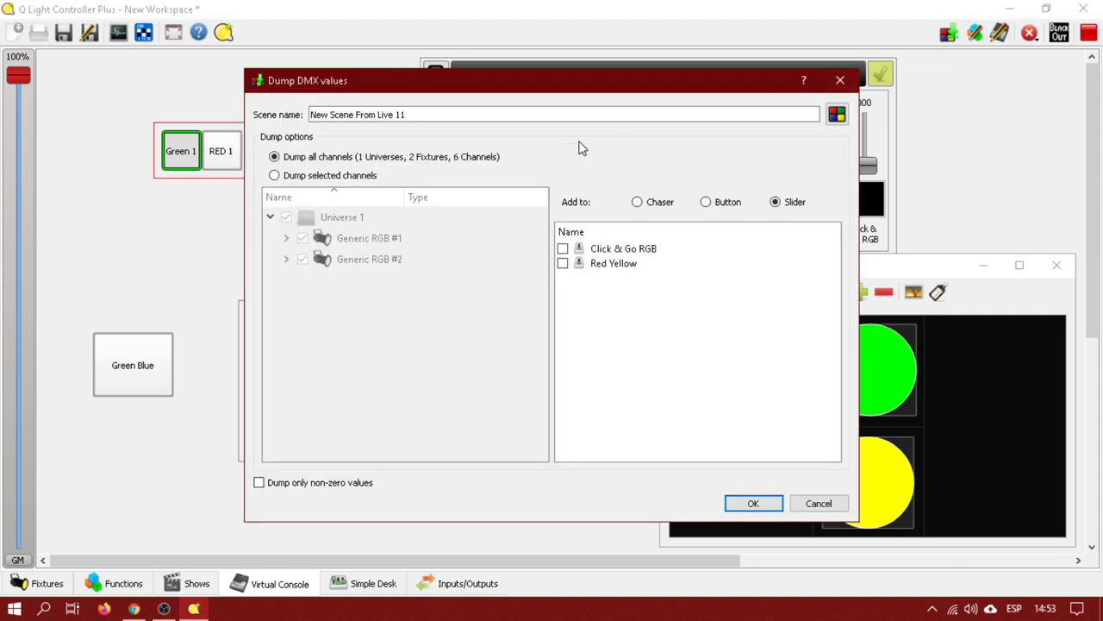
left_click(638, 202)
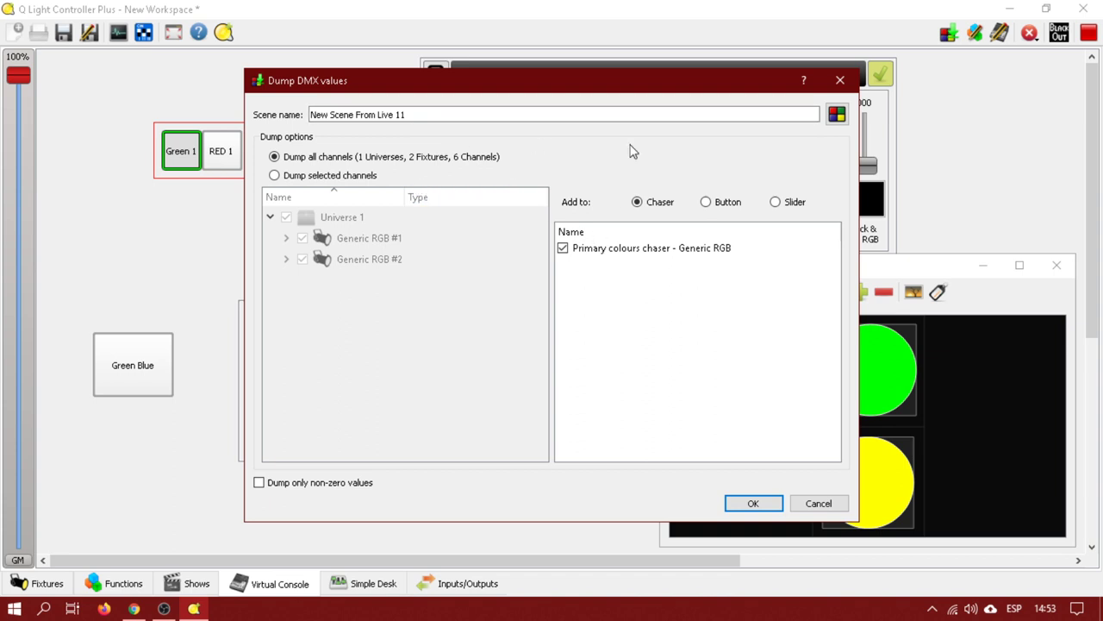
triple_click(569, 115)
type("v")
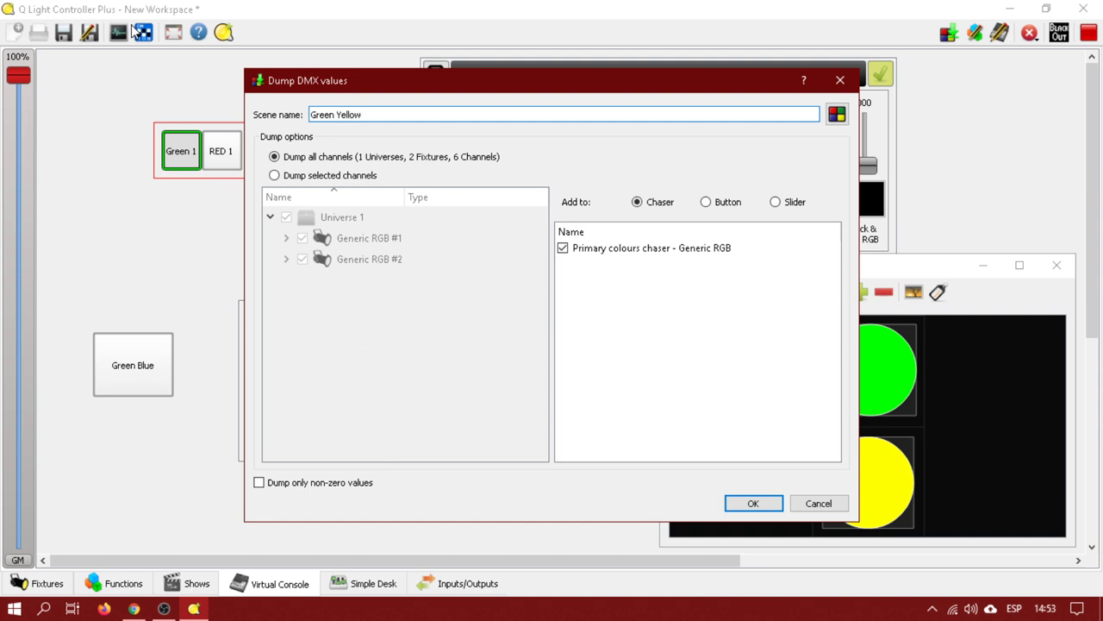
key("Return")
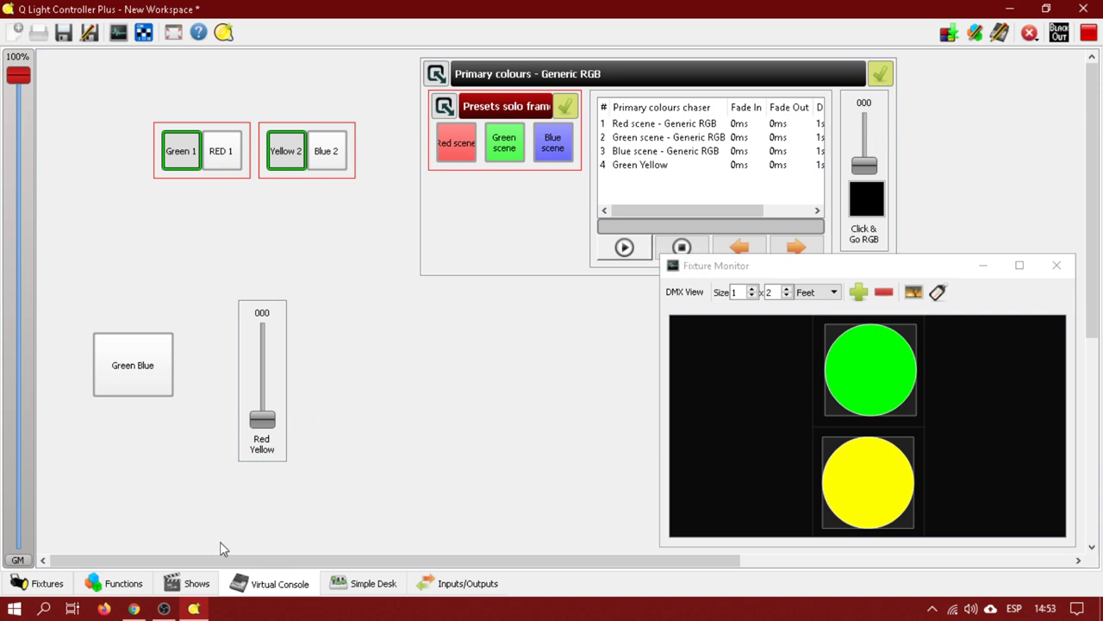
- Play the Primary colours chaser through its Green Yellow step and stop it
mouse_move(694, 211)
left_mouse_down()
mouse_move(734, 210)
mouse_move(690, 211)
left_mouse_up()
left_click(624, 248)
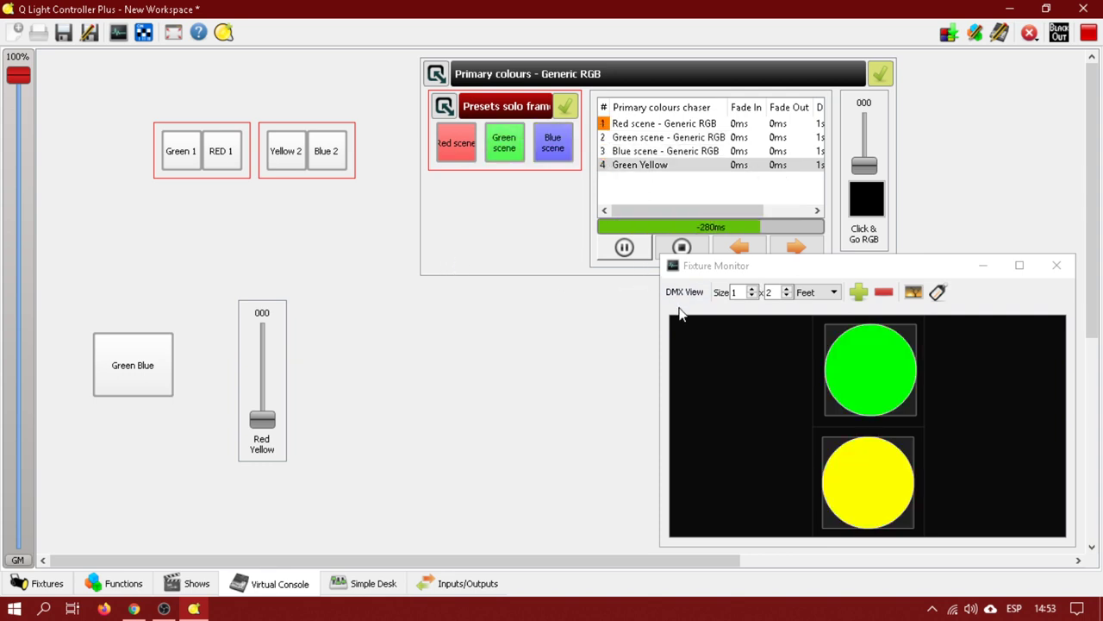
left_click(683, 249)
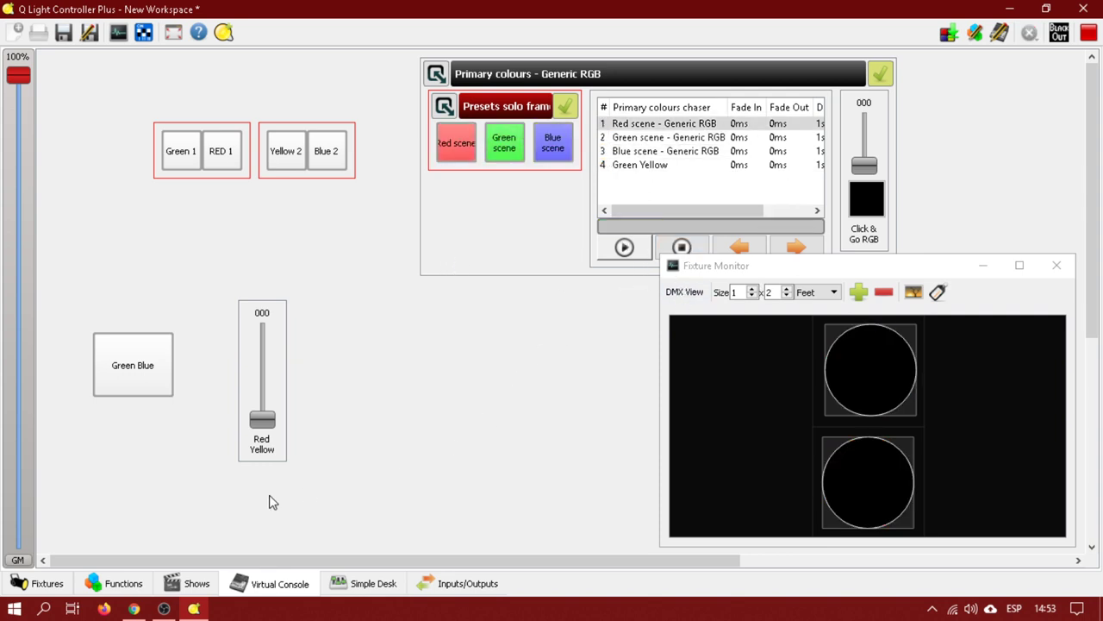
left_click(1000, 35)
left_click(998, 36)
left_click(952, 34)
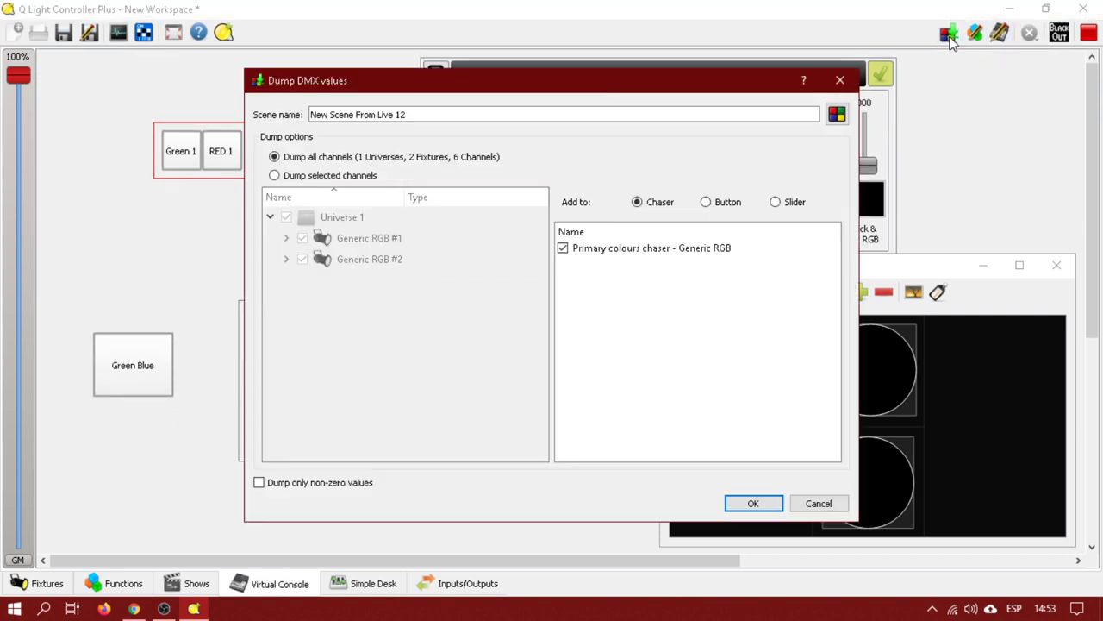
left_click(840, 79)
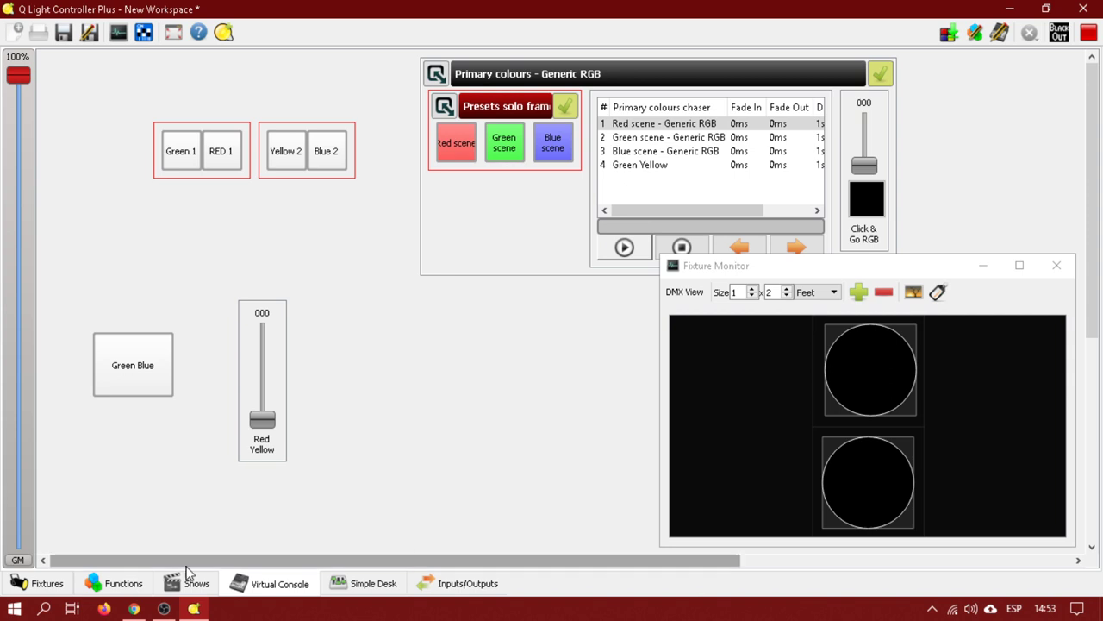
- Check the installed program version in the About information and return to the virtual console
left_click(26, 591)
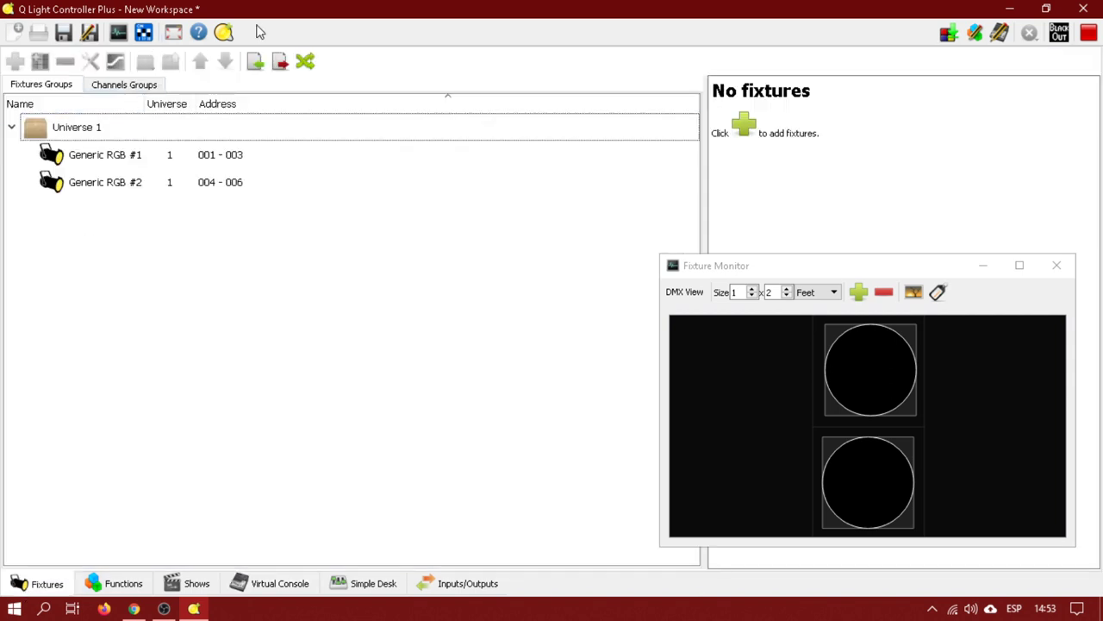
left_click(223, 32)
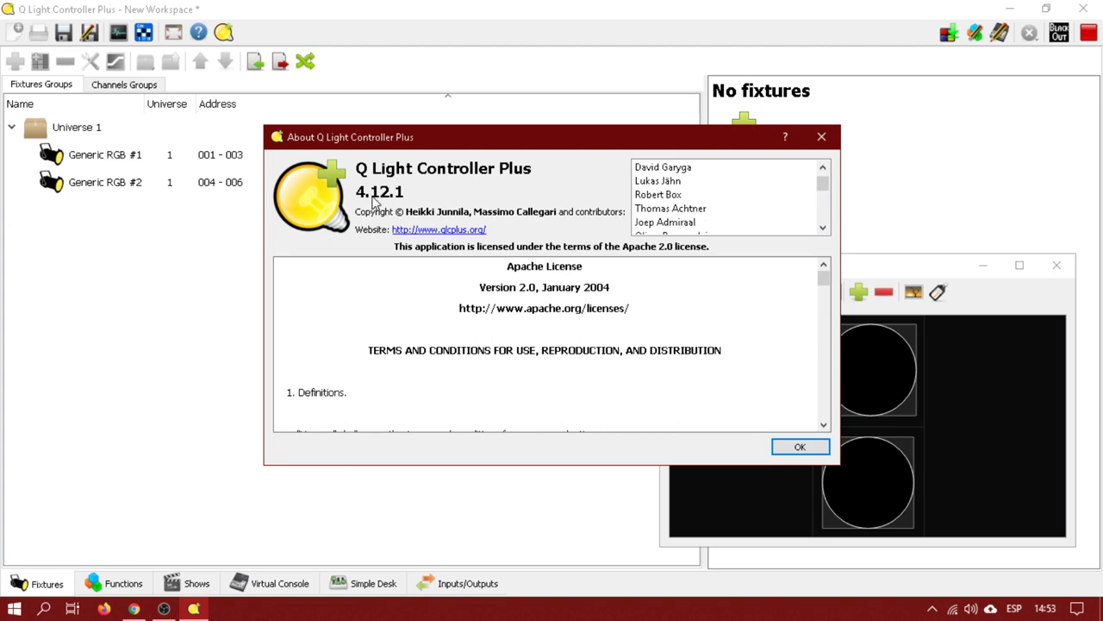
left_click(811, 448)
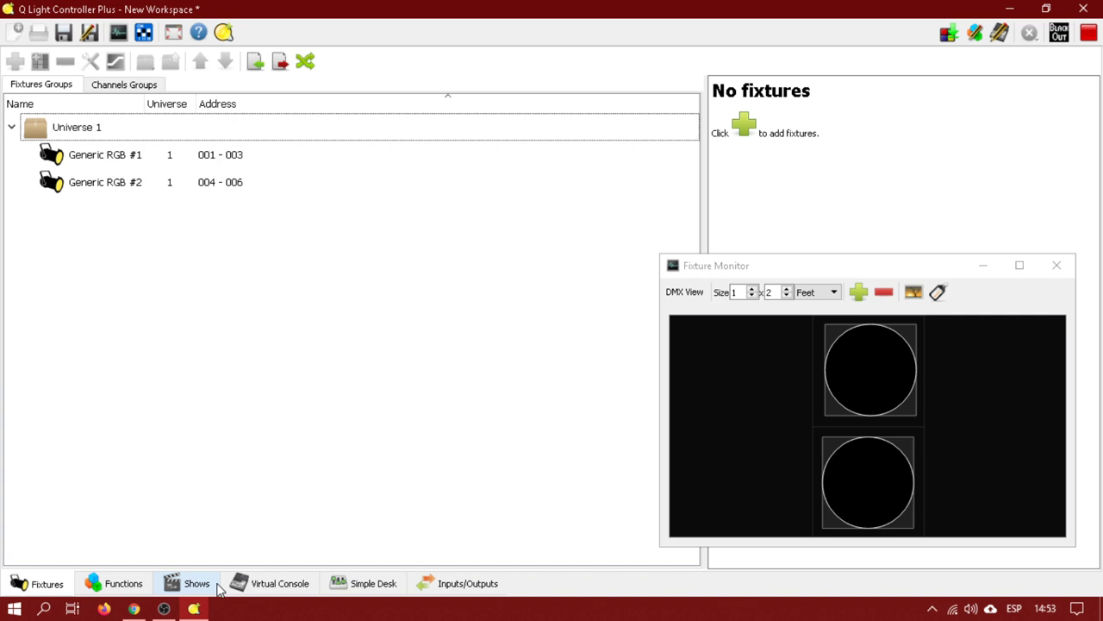
left_click(261, 586)
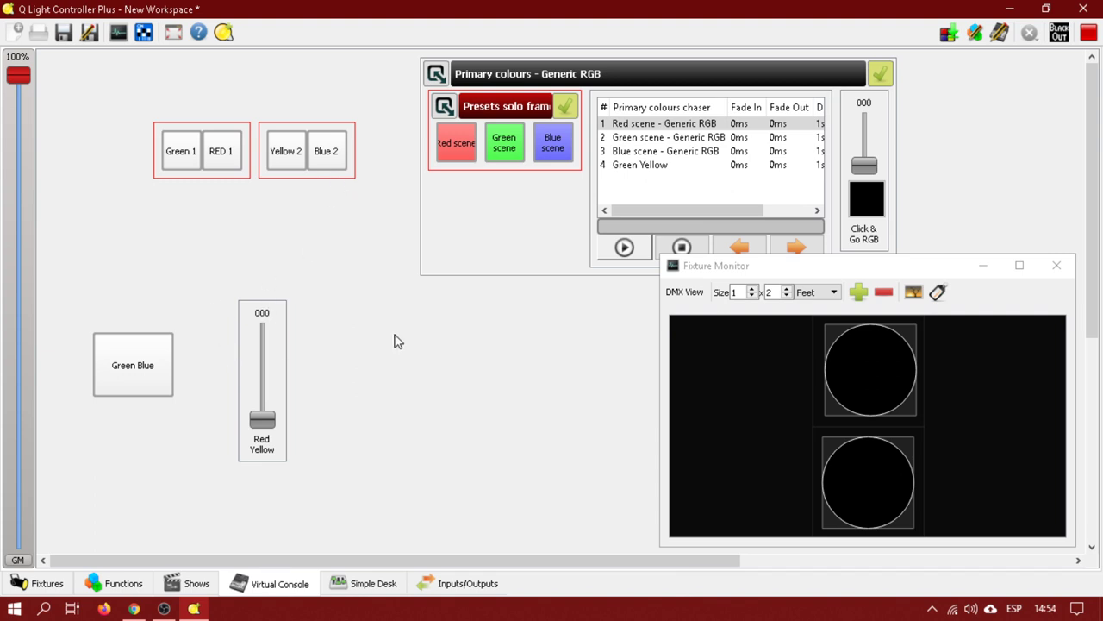
left_click_drag(276, 419, 267, 447)
left_click(164, 609)
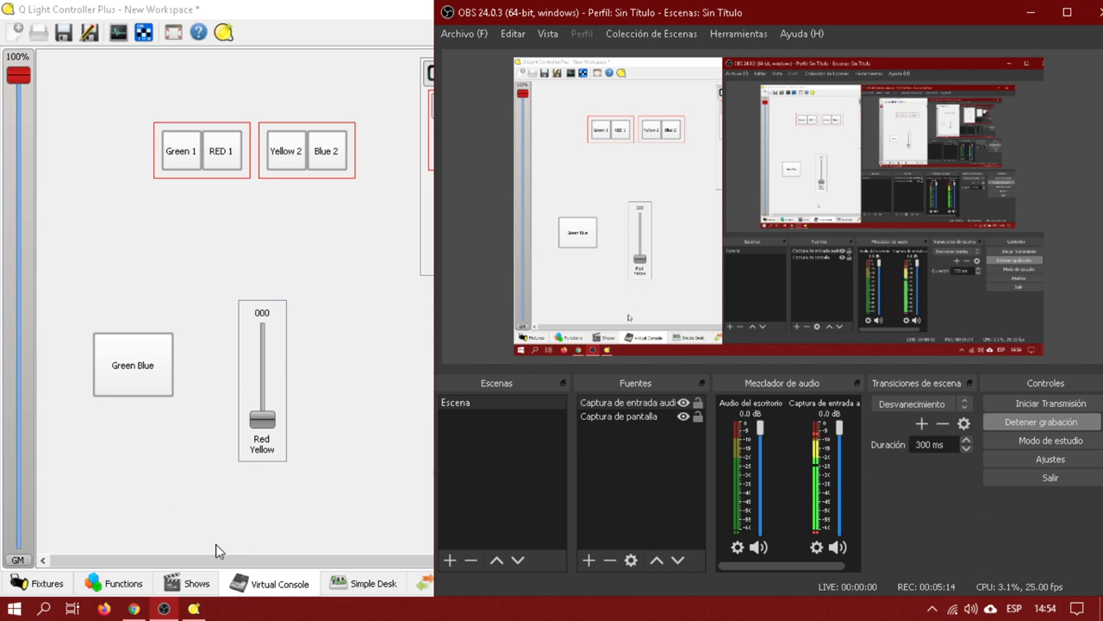
left_click(678, 417)
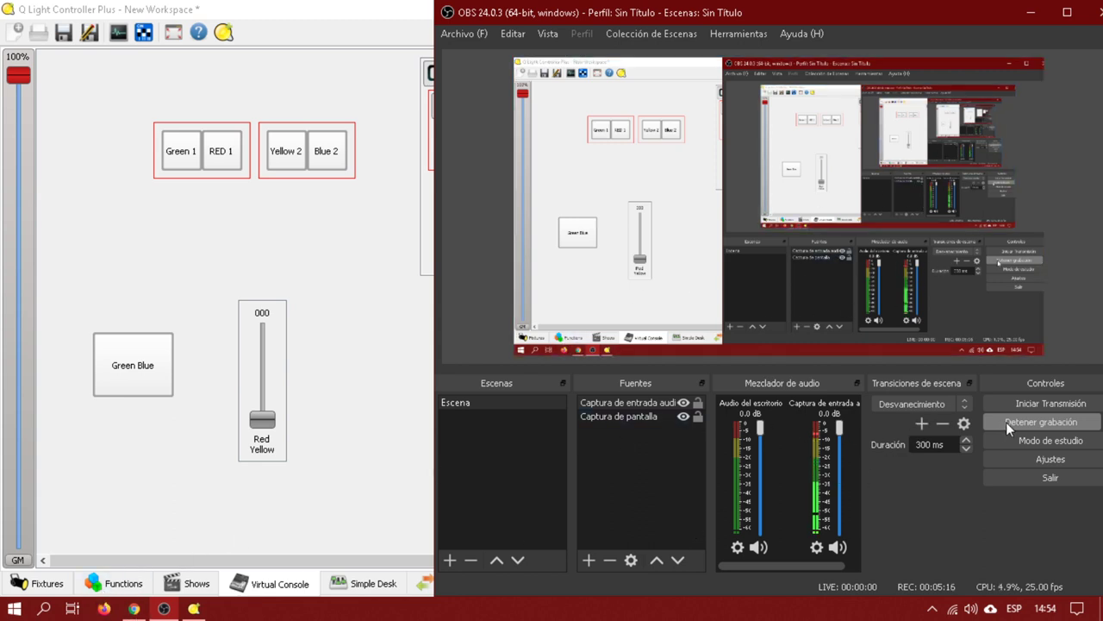